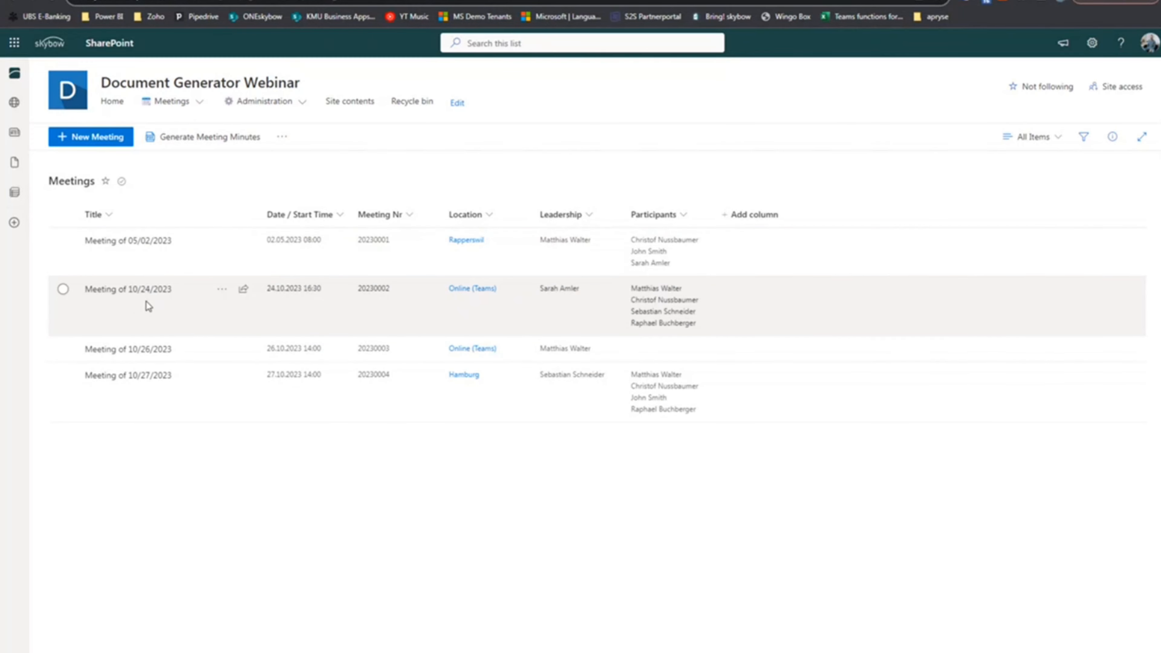
Show only upcoming meetings in the Meetings list and review their leadership and participants.
click(1031, 145)
click(1030, 279)
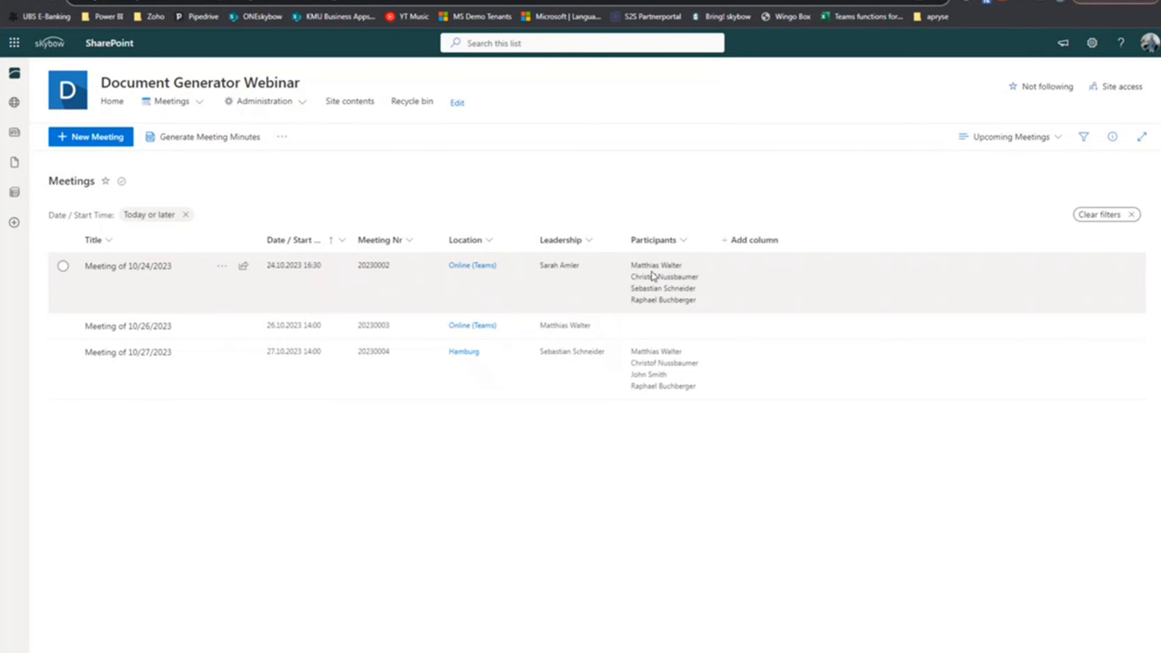
mouse_move(652, 284)
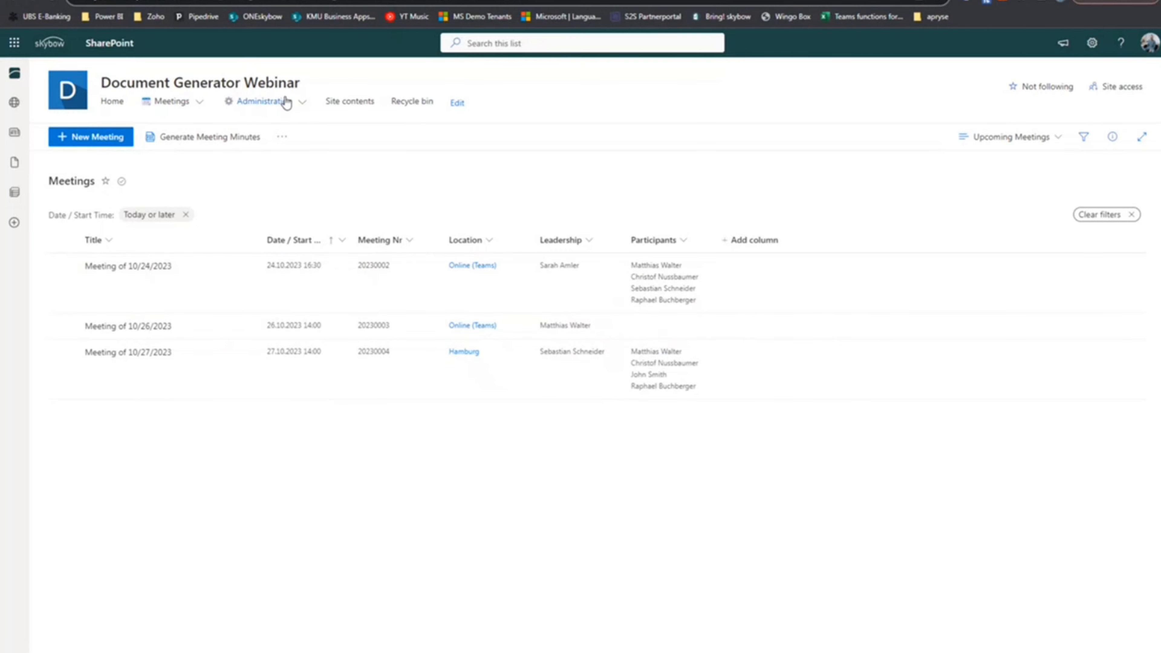
View the Meeting Locations list and the DG Templates library containing Template_Meeting_Minutes.docx.
mouse_move(285, 102)
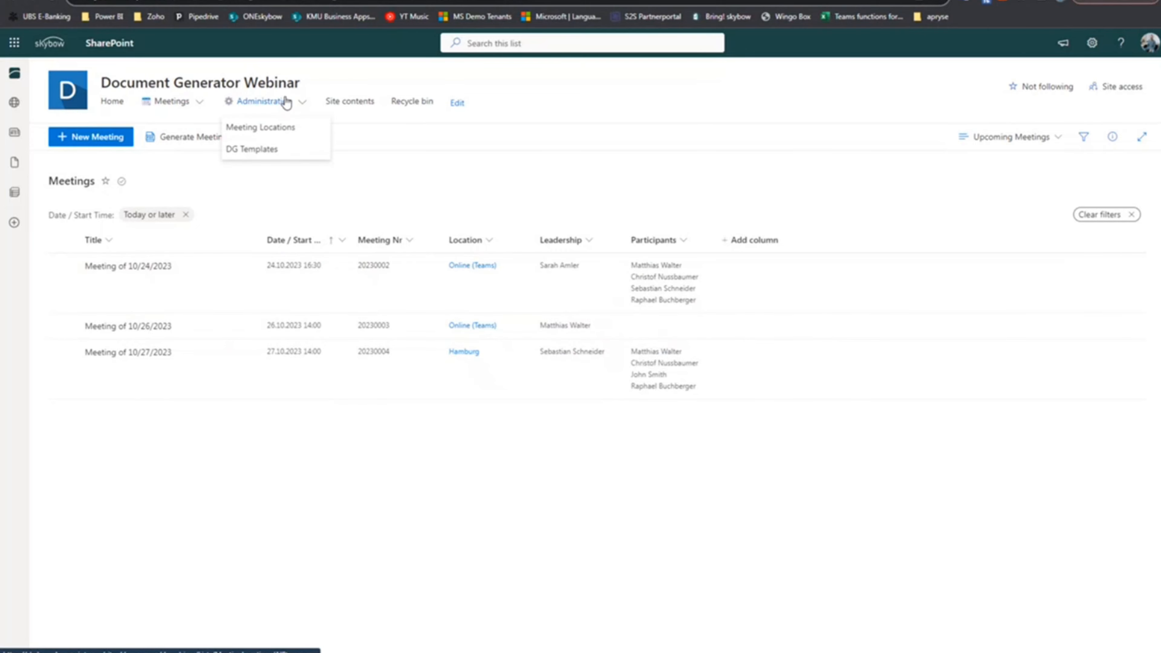
click(259, 128)
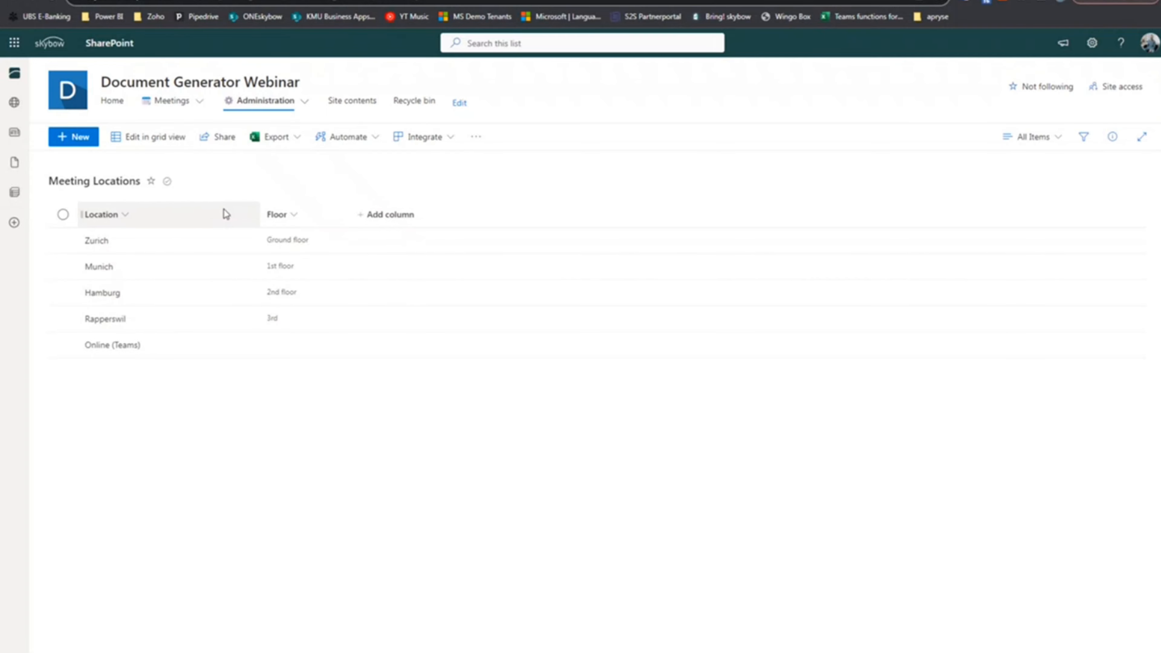
click(302, 104)
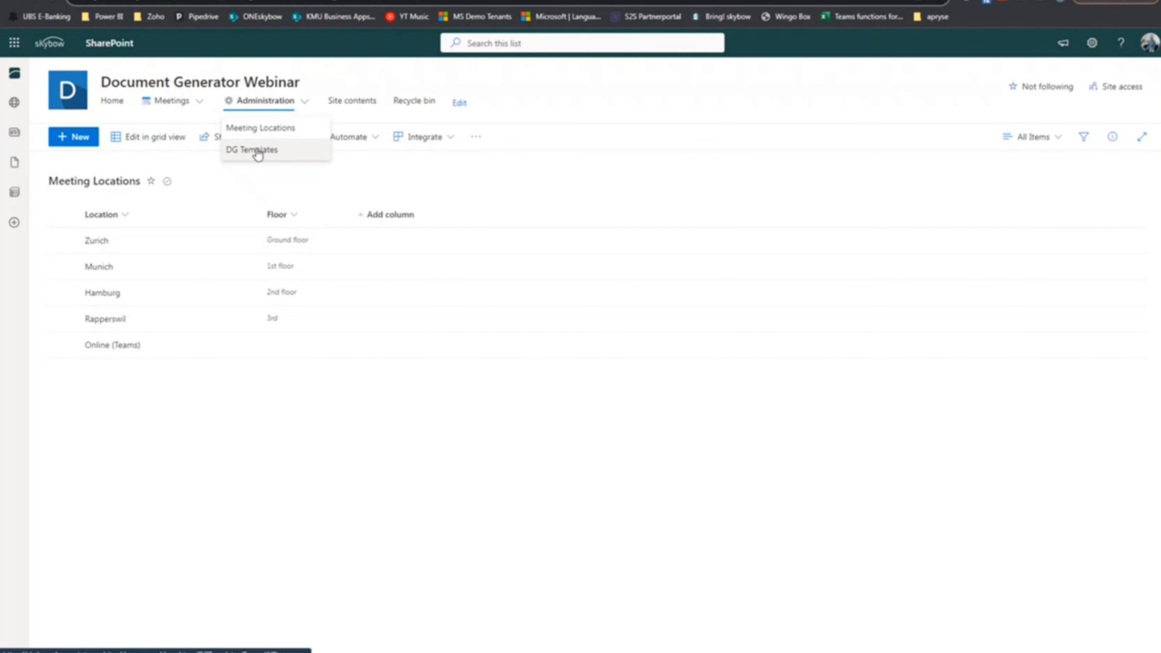
click(257, 151)
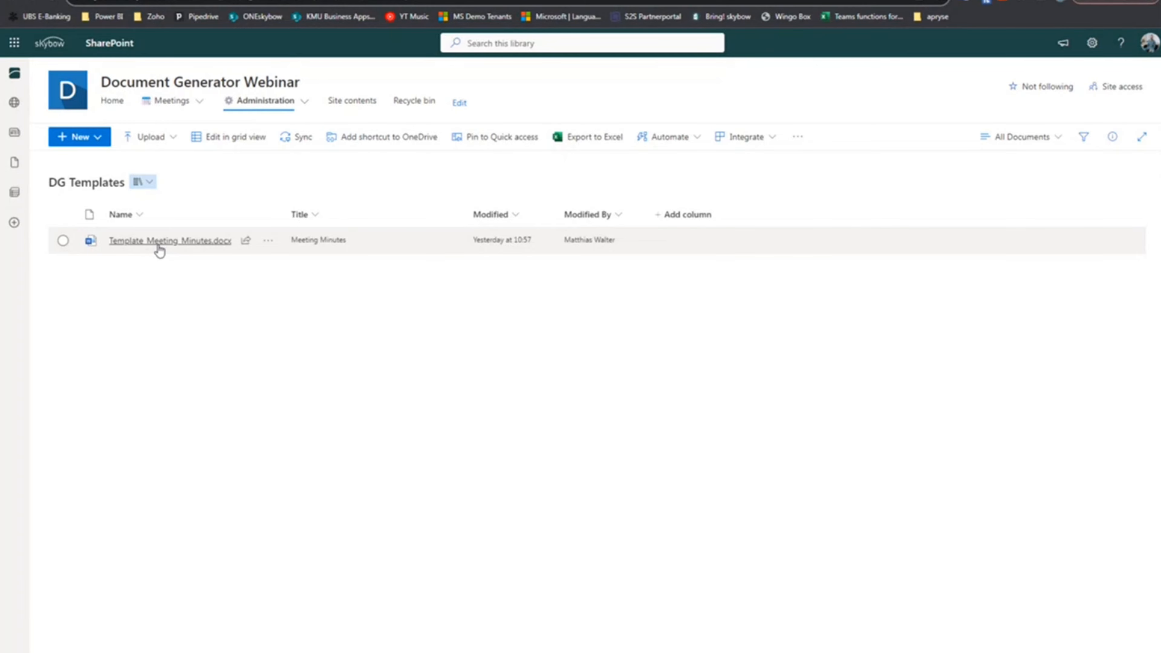
mouse_move(159, 251)
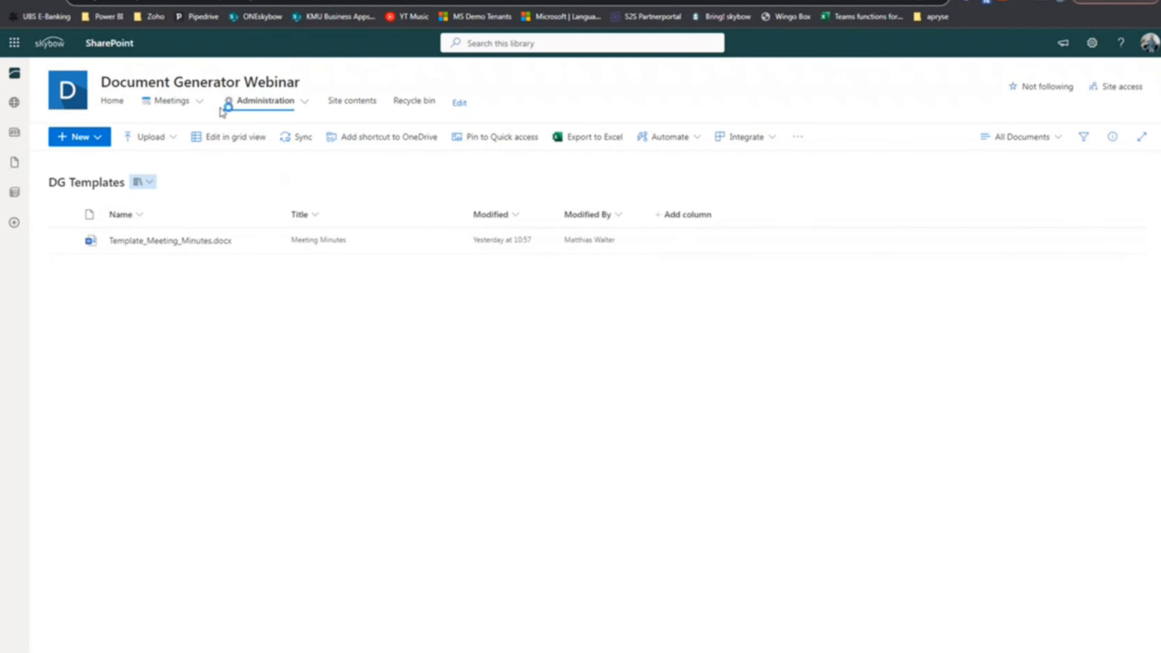
Return to the Meetings list, generate the meeting minutes, and bring up the resulting document in Word.
click(175, 105)
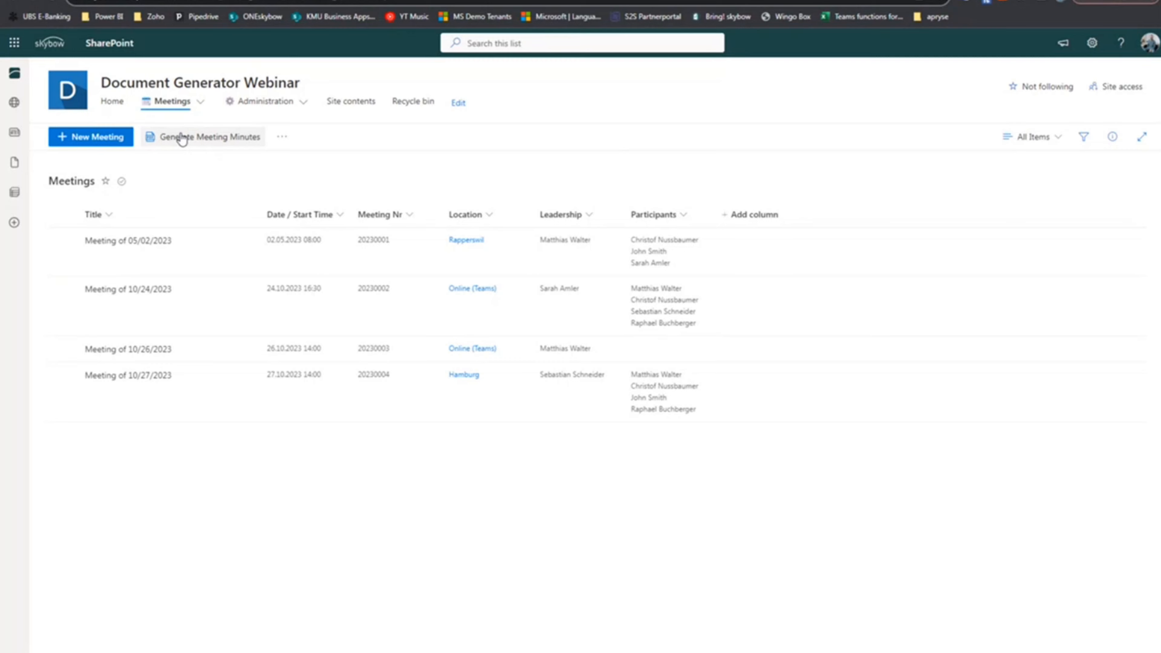
click(224, 141)
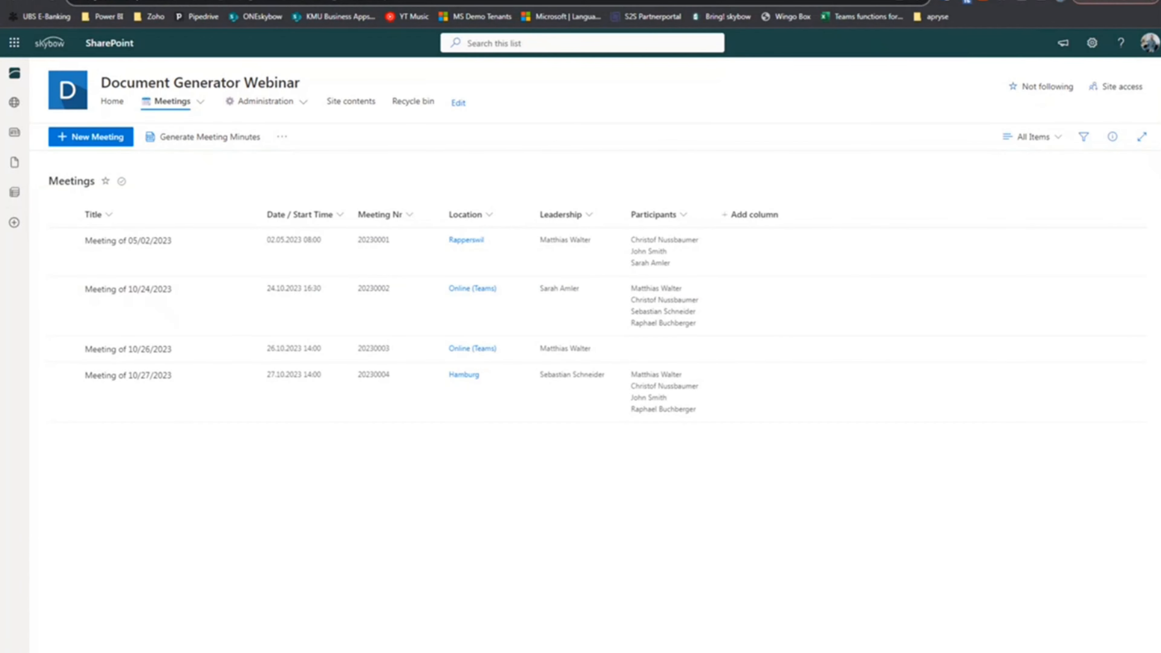
drag(1160, 133, 379, 101)
double_click(387, 82)
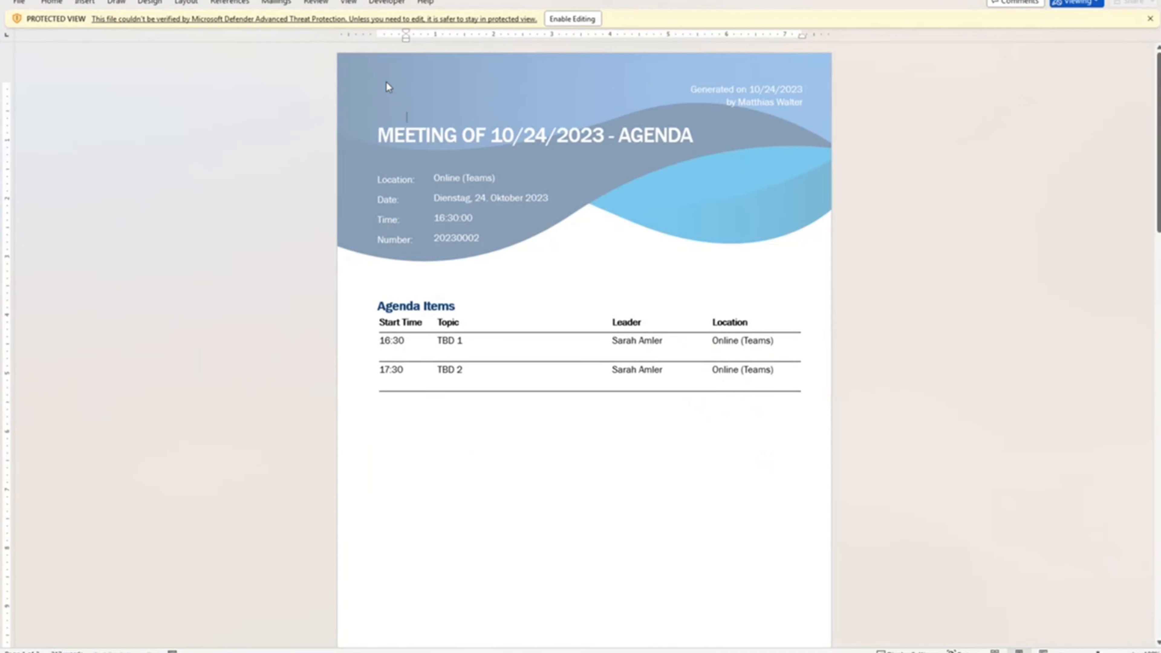
Enable printing for the generated agenda document and examine Topic 3's minutes on the 10/26/2023 meeting page in the print preview.
key(ctrl+p)
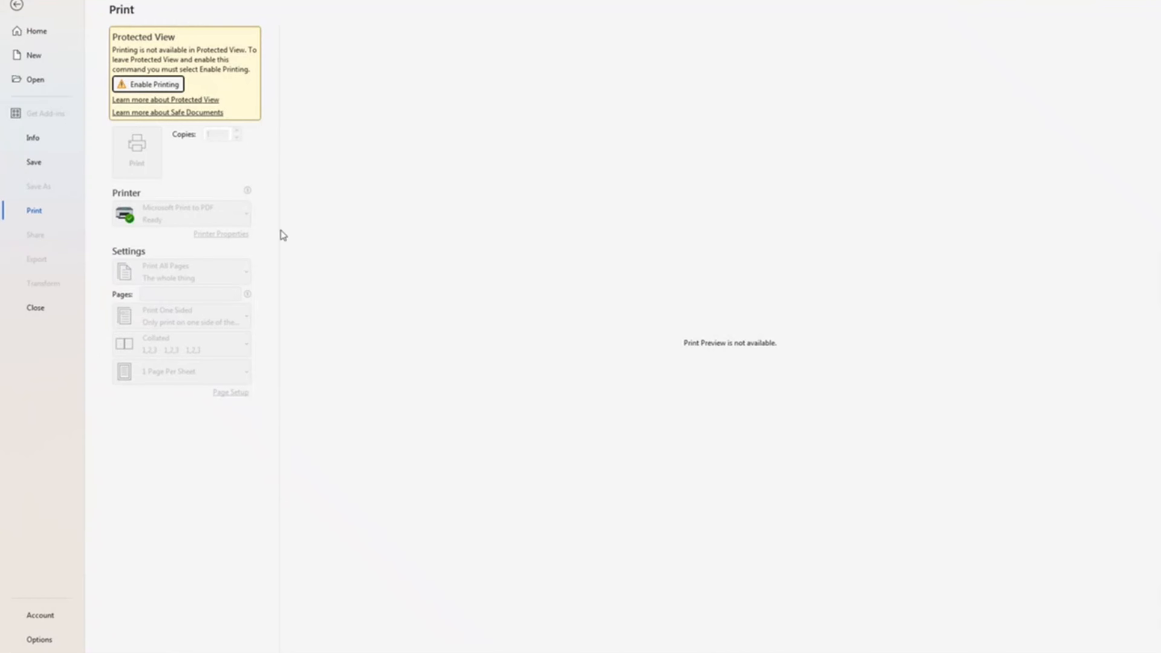
click(166, 84)
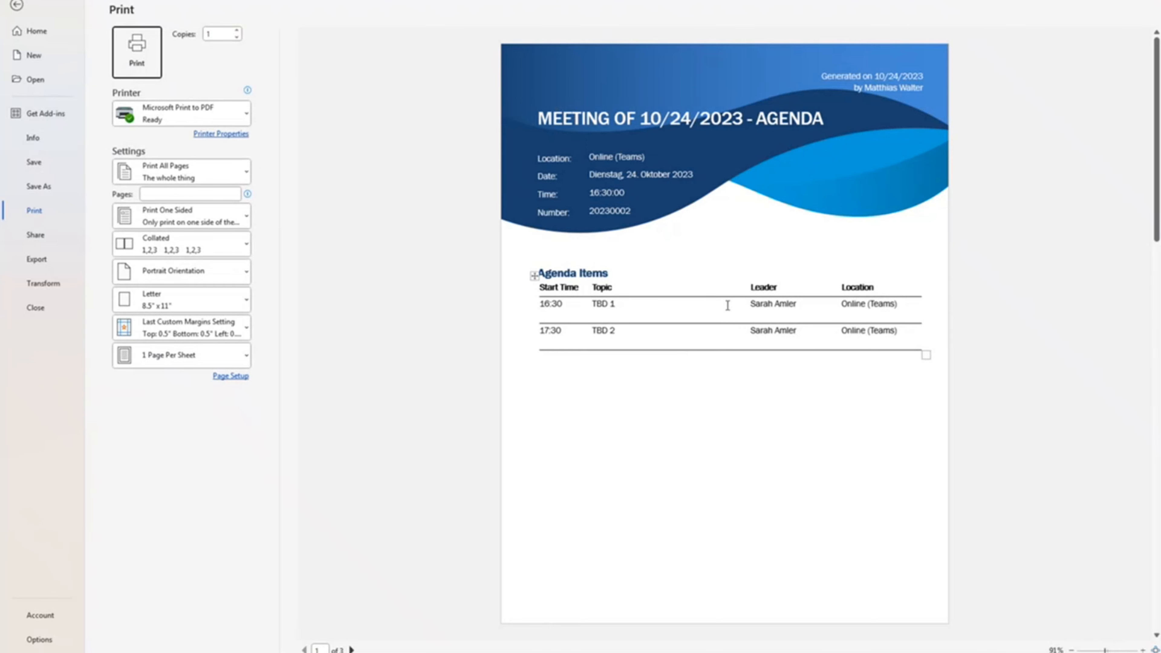
scroll(727, 305, down, 3)
scroll(728, 307, down, 3)
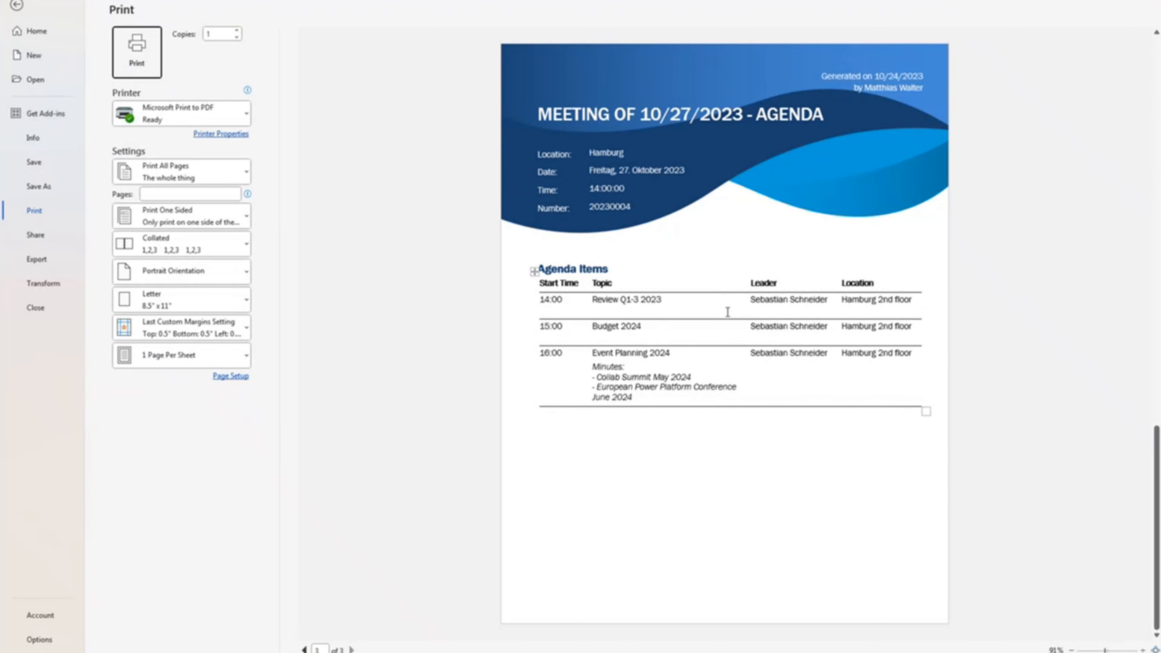
scroll(738, 352, up, 3)
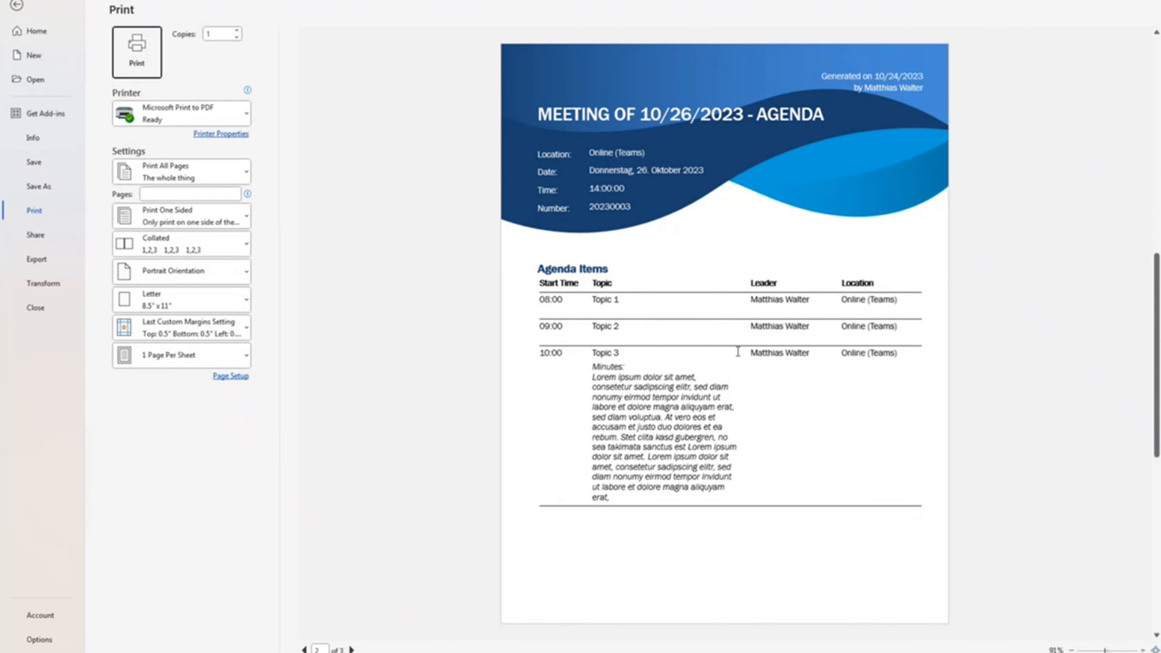
drag(598, 353, 616, 403)
click(599, 354)
drag(598, 355, 656, 467)
Examine the Event Planning 2024 item's minutes and location on the 10/27/2023 page, and leave the print preview.
scroll(641, 376, up, 3)
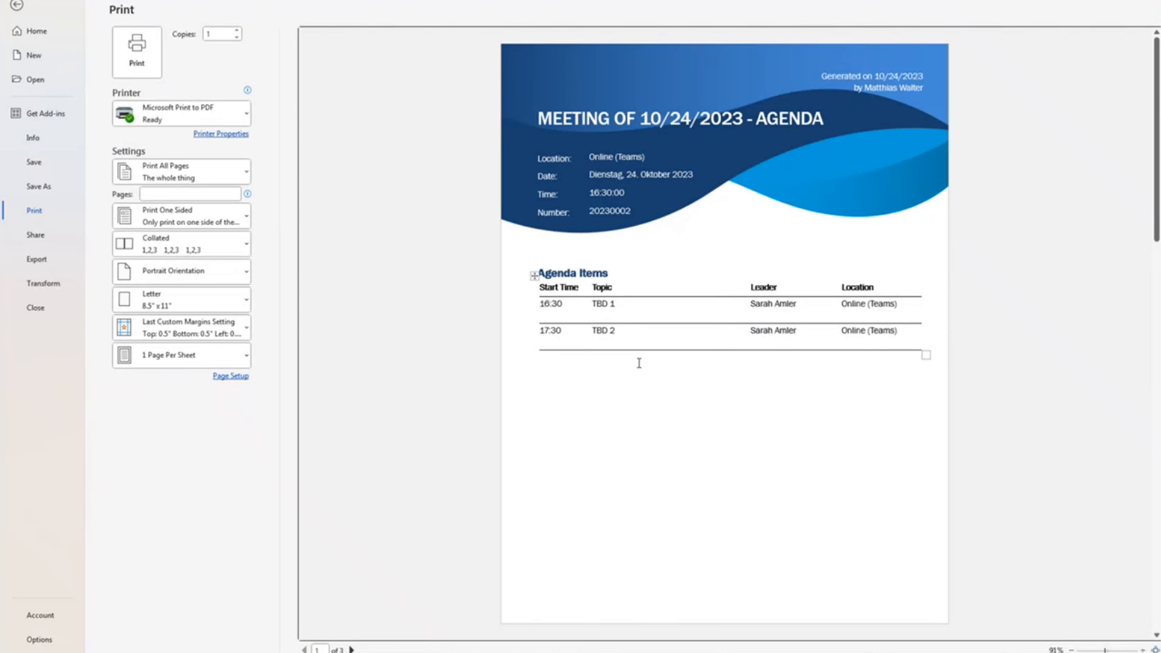
scroll(639, 366, down, 3)
scroll(640, 366, down, 3)
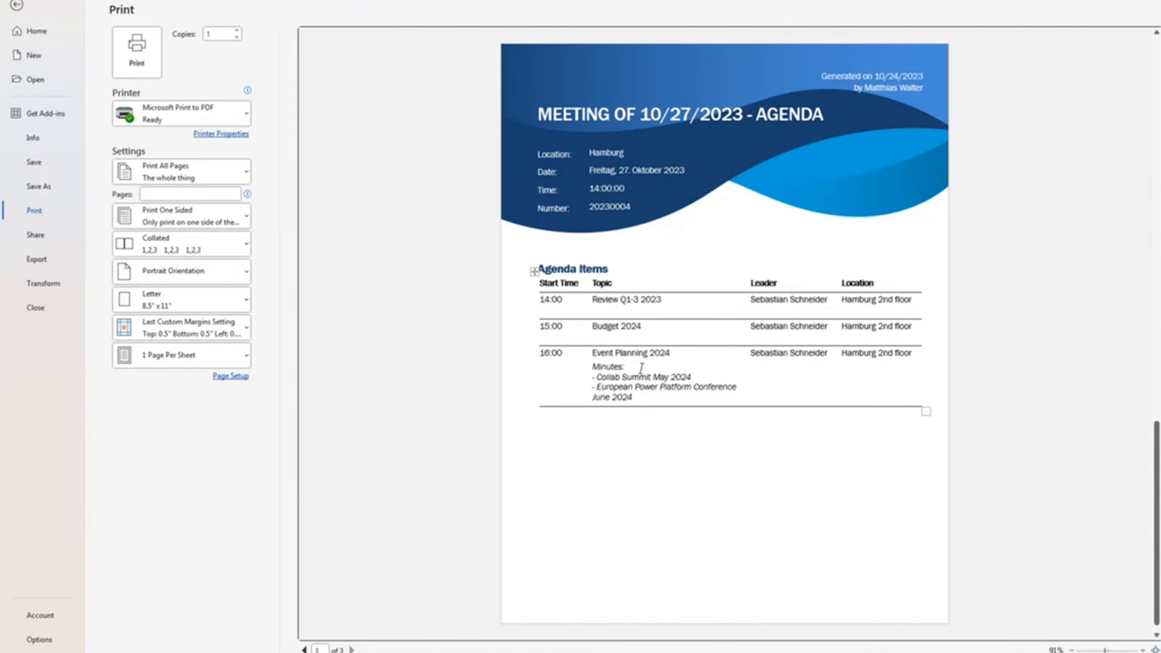
drag(594, 354, 644, 401)
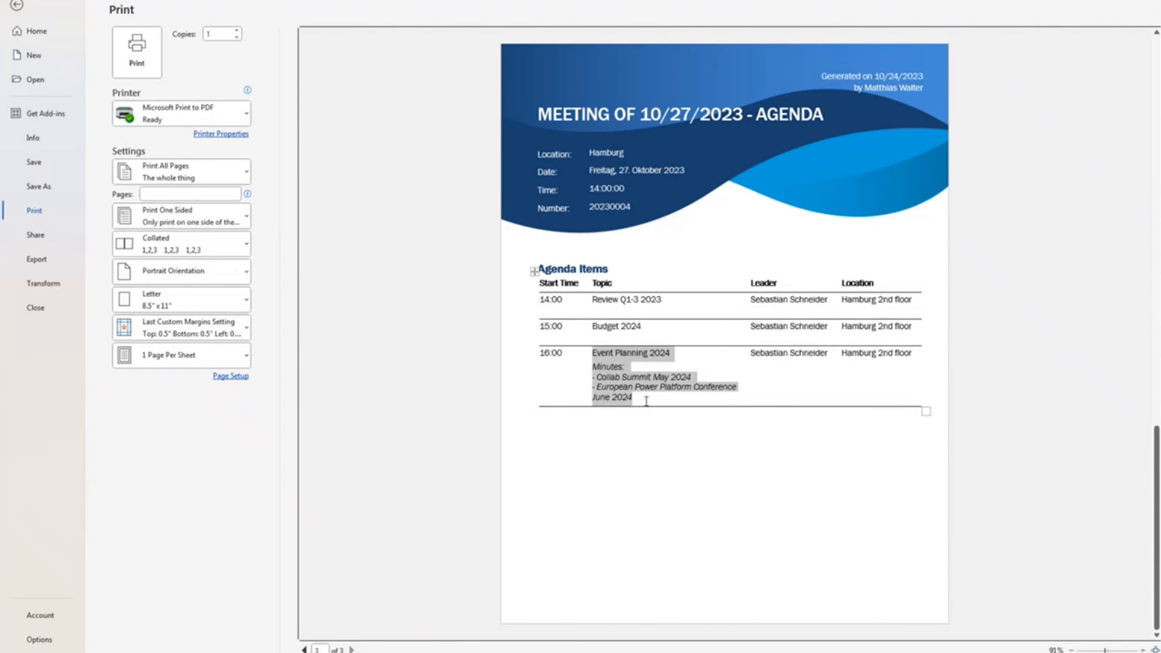
click(658, 400)
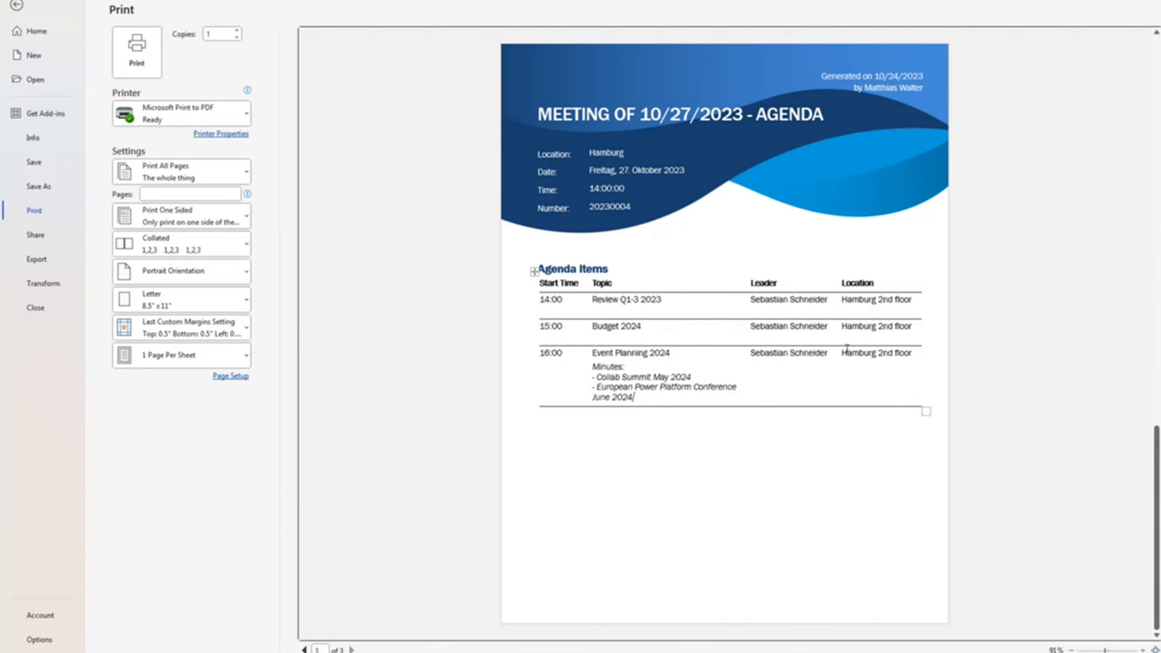
drag(848, 352, 910, 354)
key(Escape)
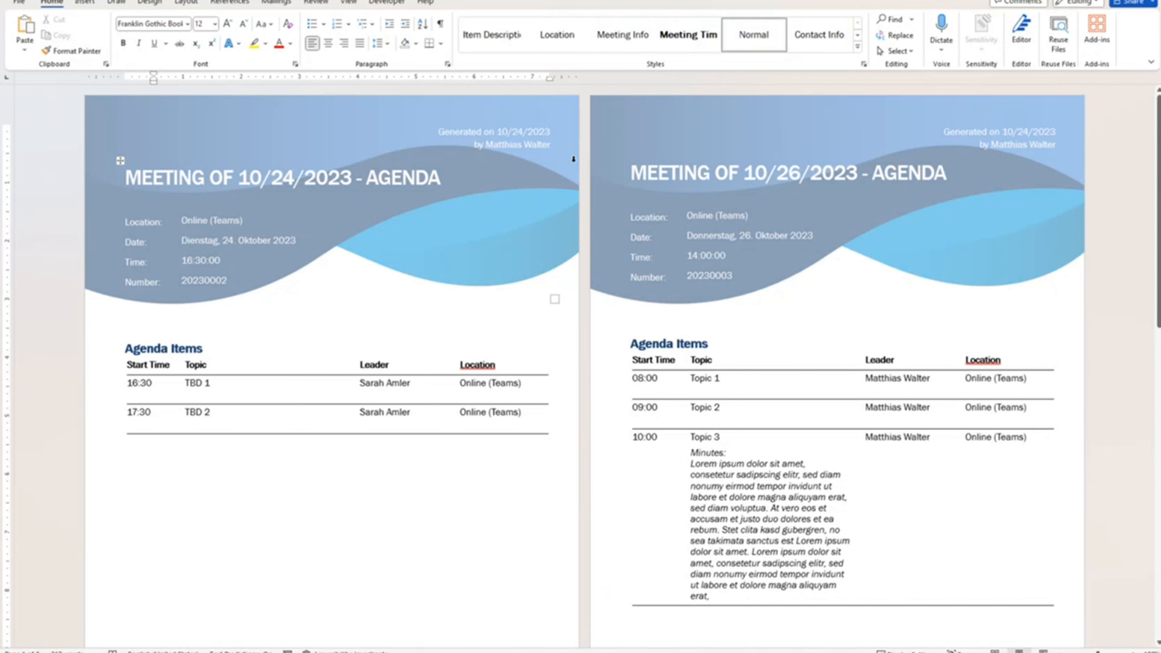
Bring up the meeting minutes template in Word and open its header for editing.
double_click(372, 119)
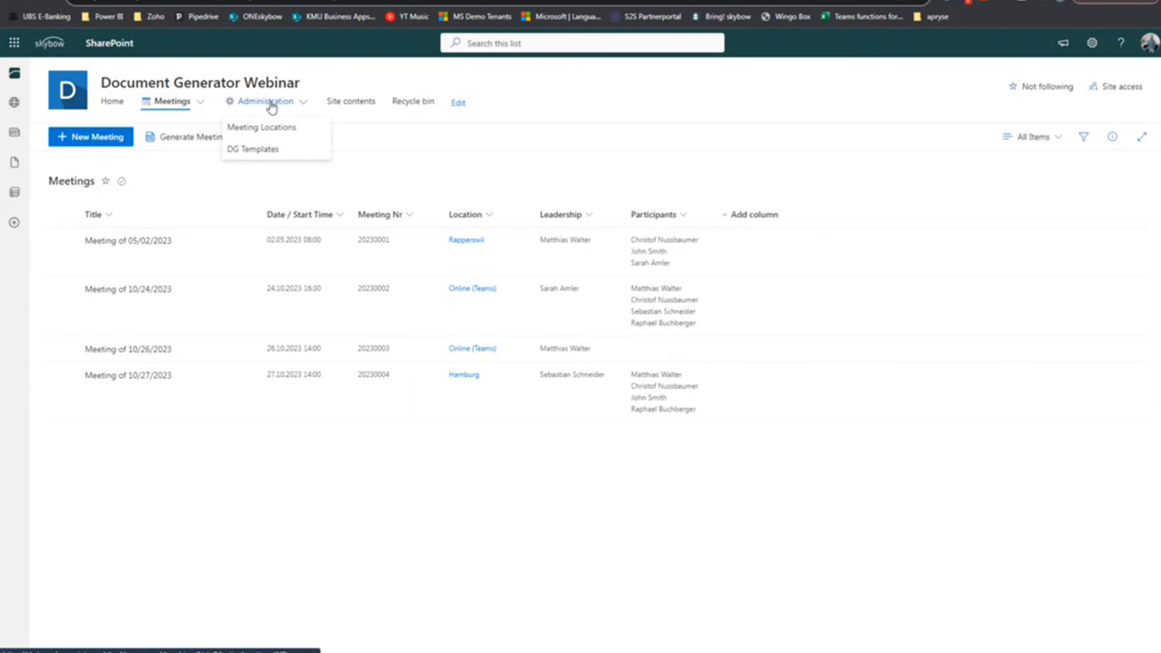
click(268, 126)
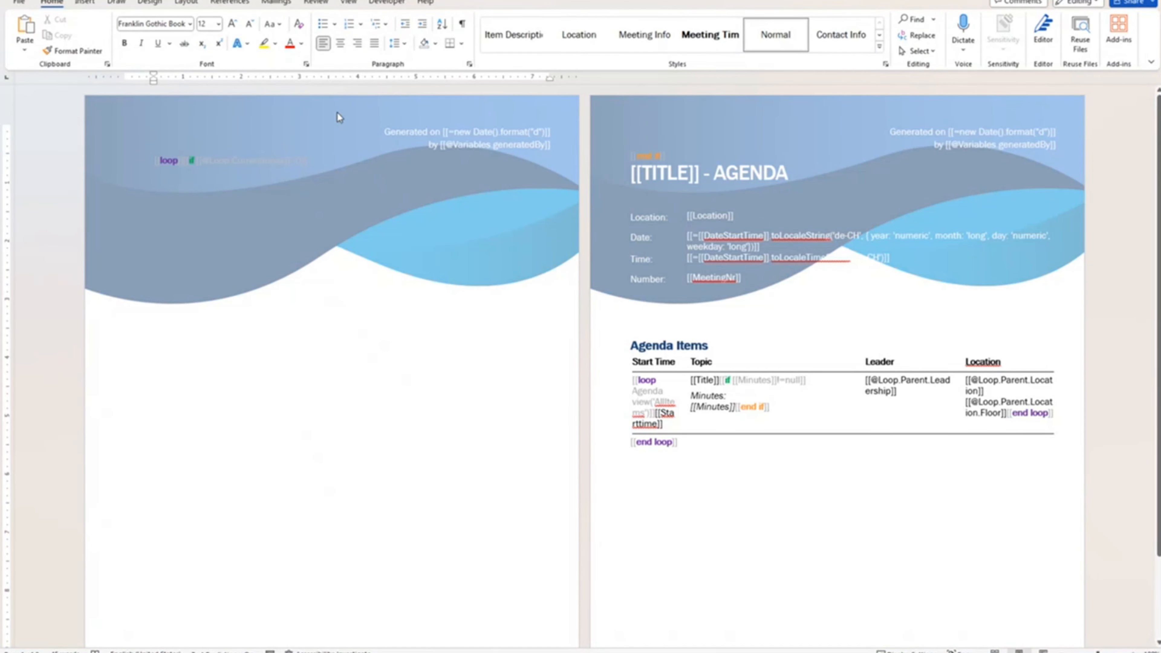
double_click(337, 113)
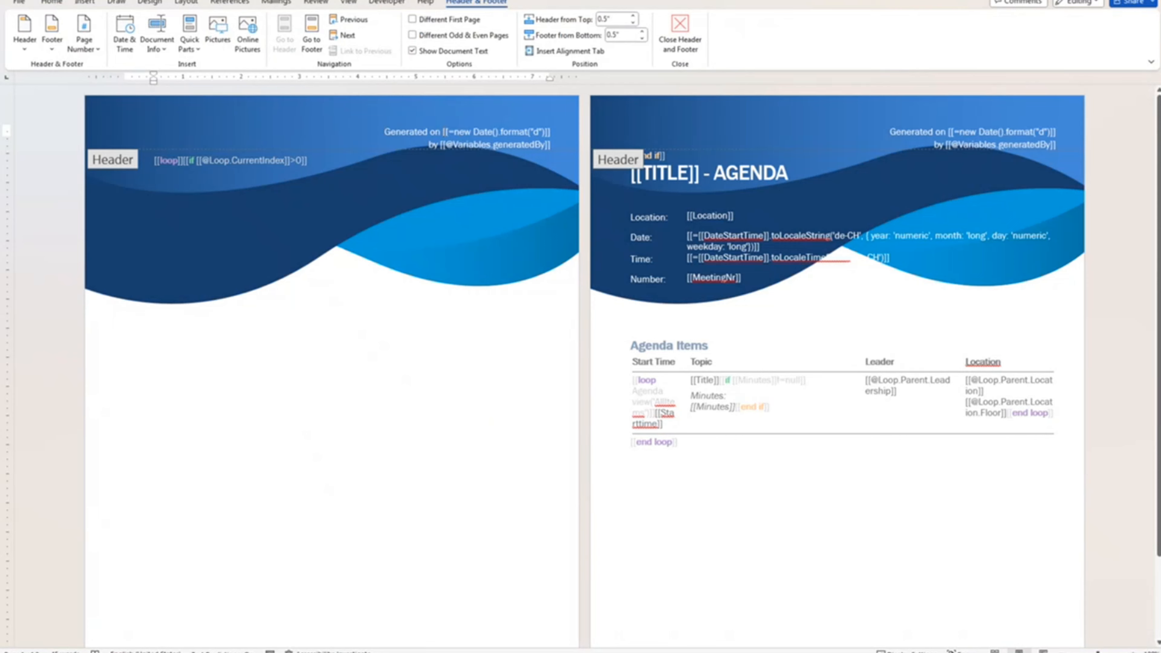
Examine the generation date expression and the generatedBy variable in the template's header.
drag(443, 132, 547, 131)
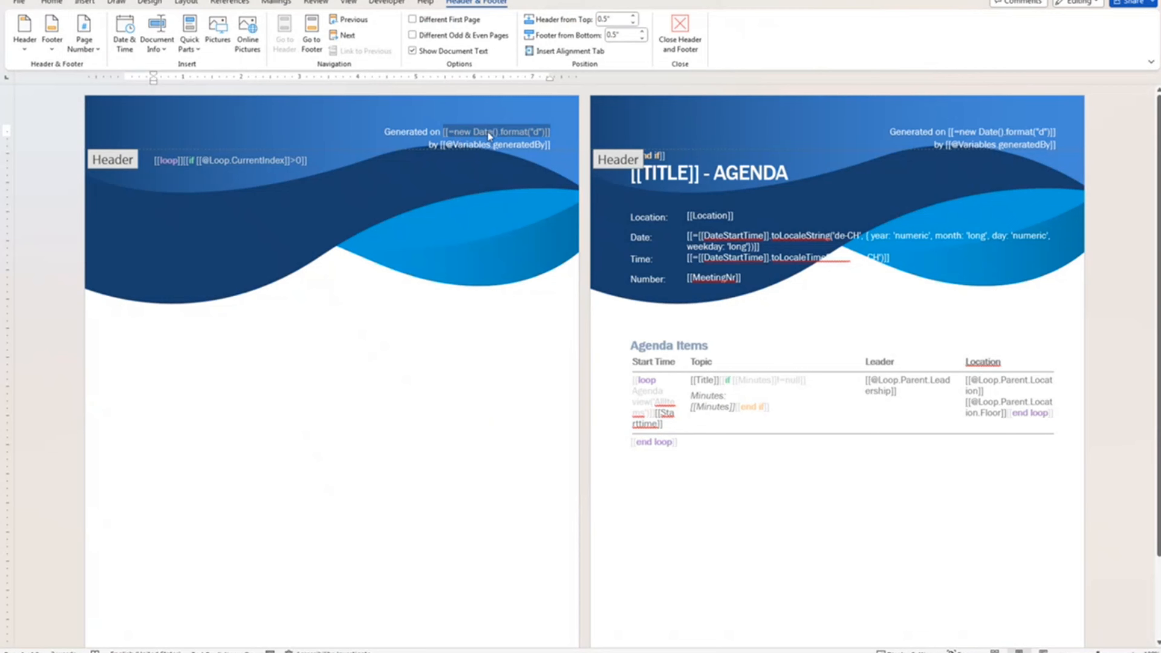
click(520, 132)
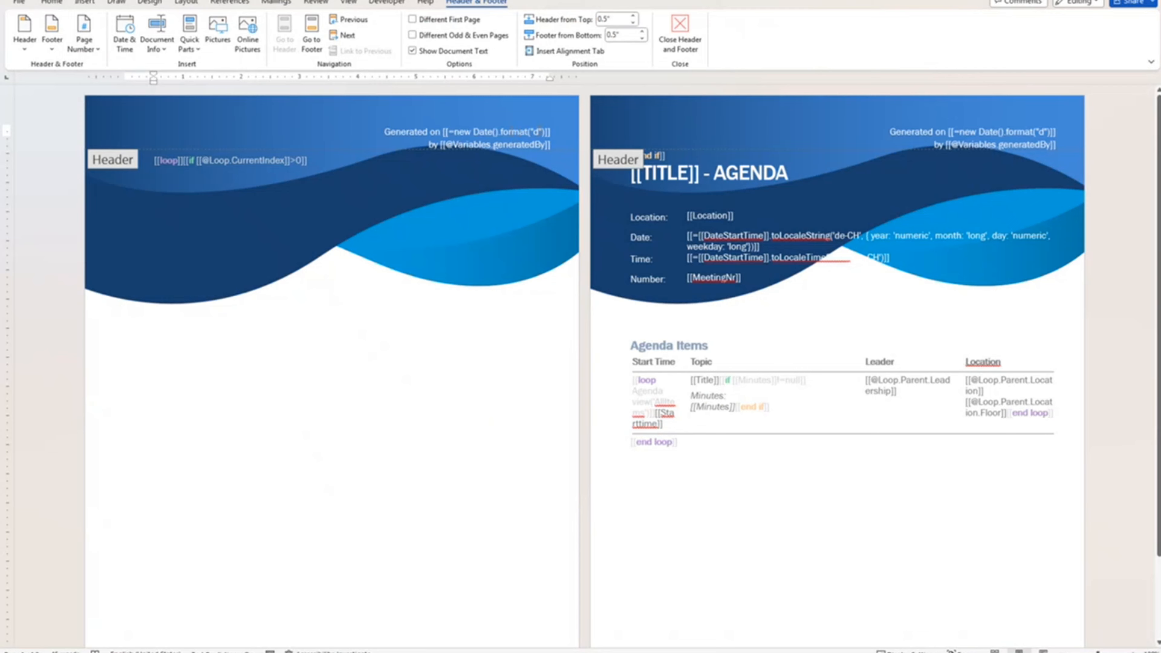
drag(500, 132, 551, 132)
double_click(451, 132)
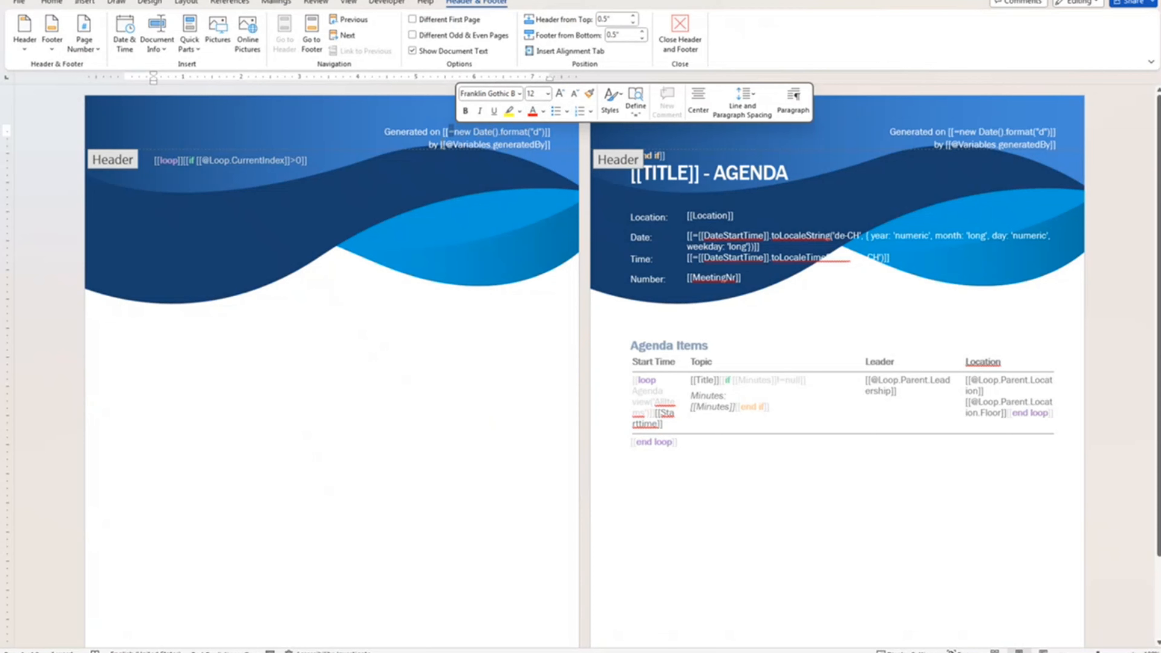
drag(442, 146, 536, 159)
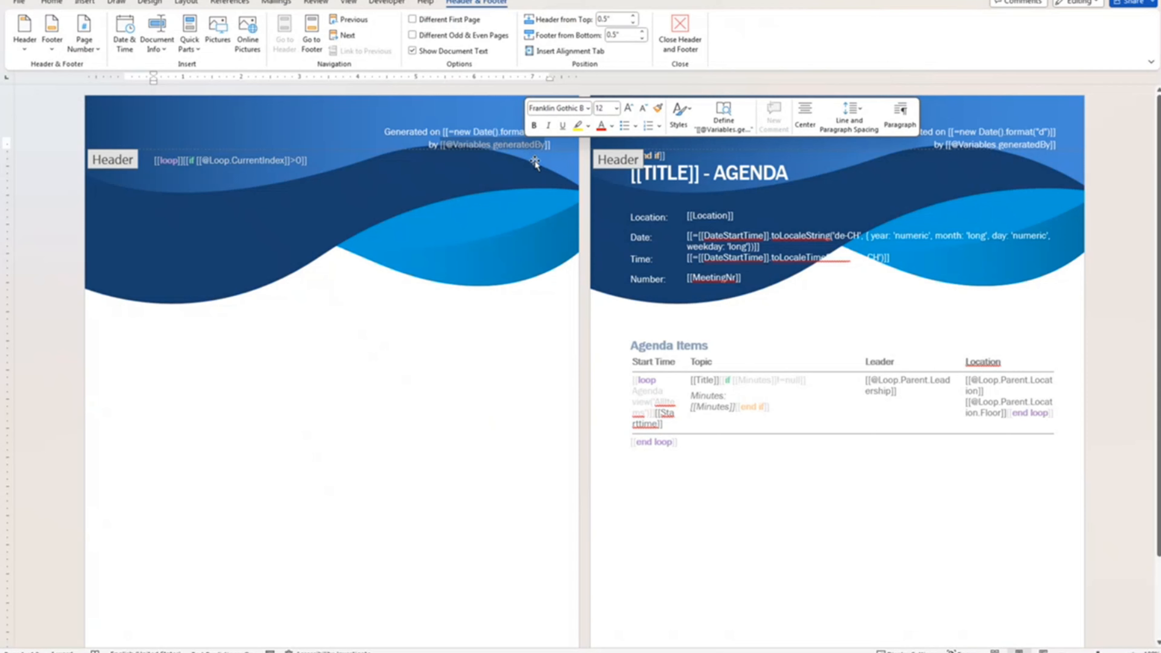
click(511, 158)
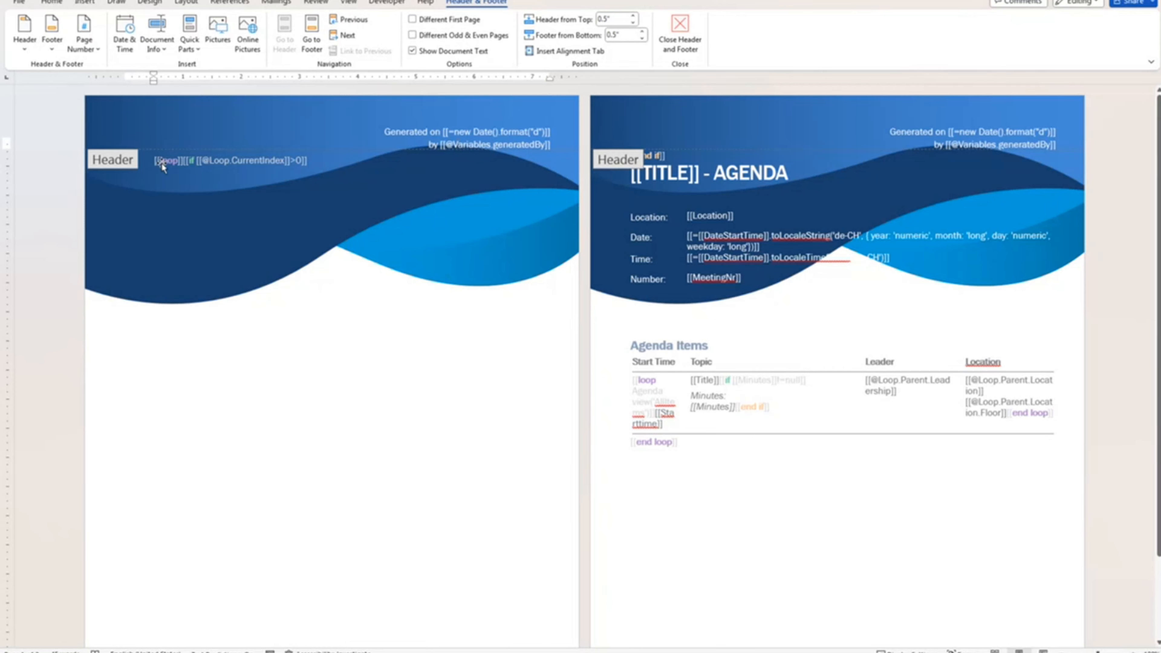
Leave the header and examine the closing loop tag and the nested Agenda loop in the Agenda Items table.
click(227, 154)
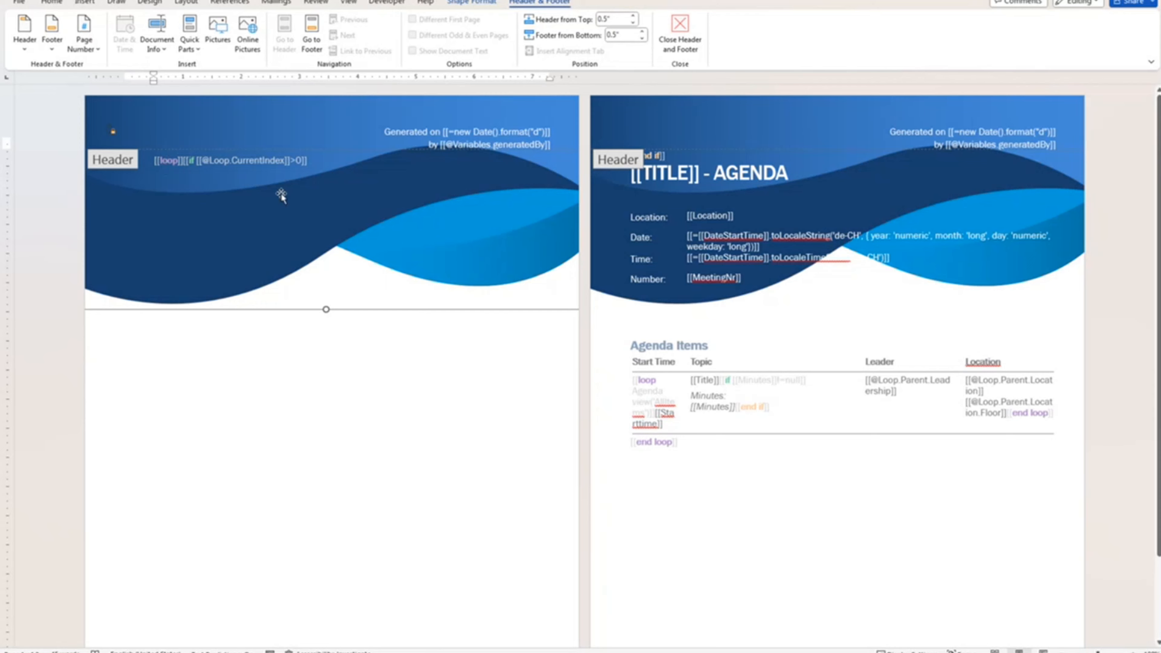
click(680, 447)
double_click(681, 447)
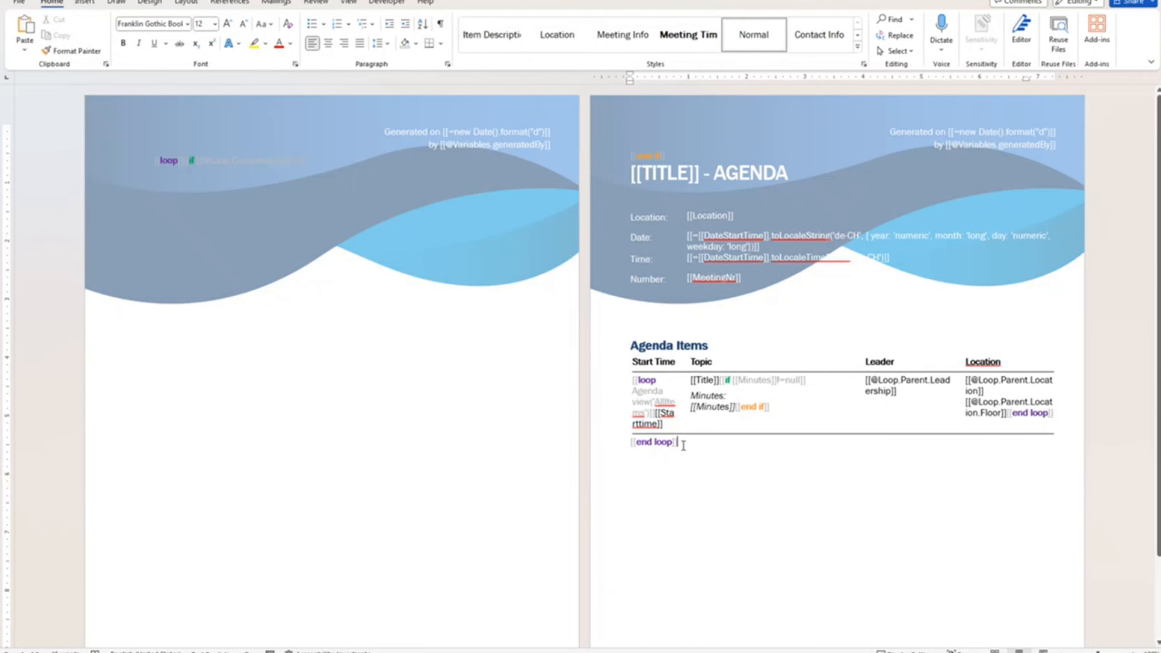
drag(681, 447, 634, 448)
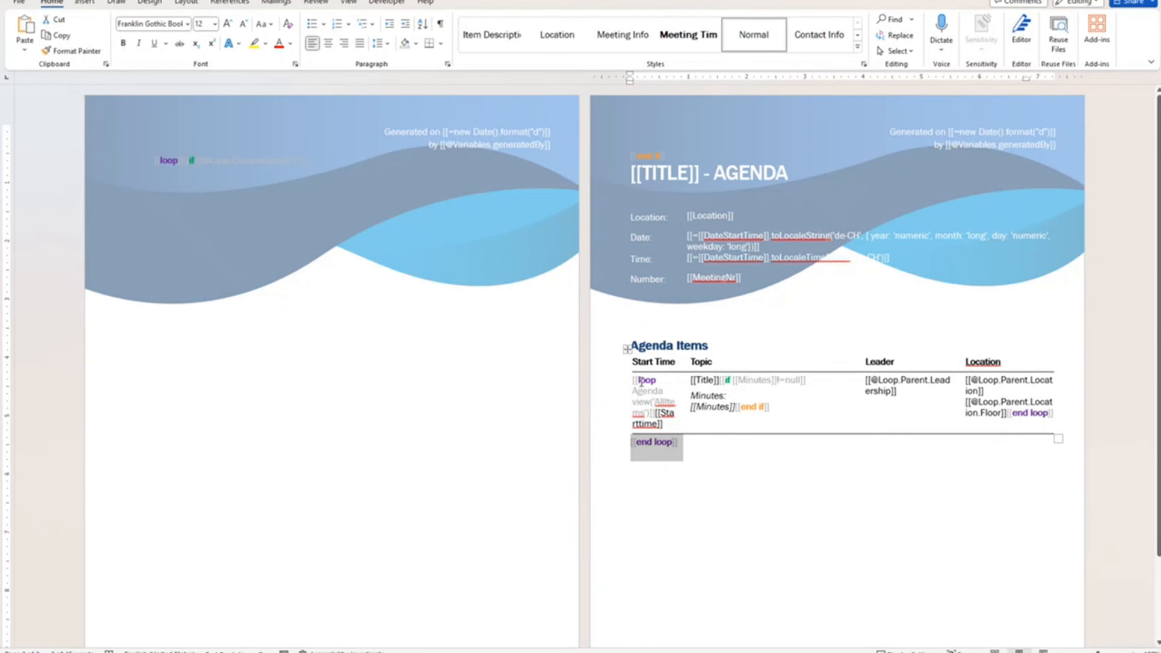
drag(642, 382, 1050, 415)
key(ctrl+z)
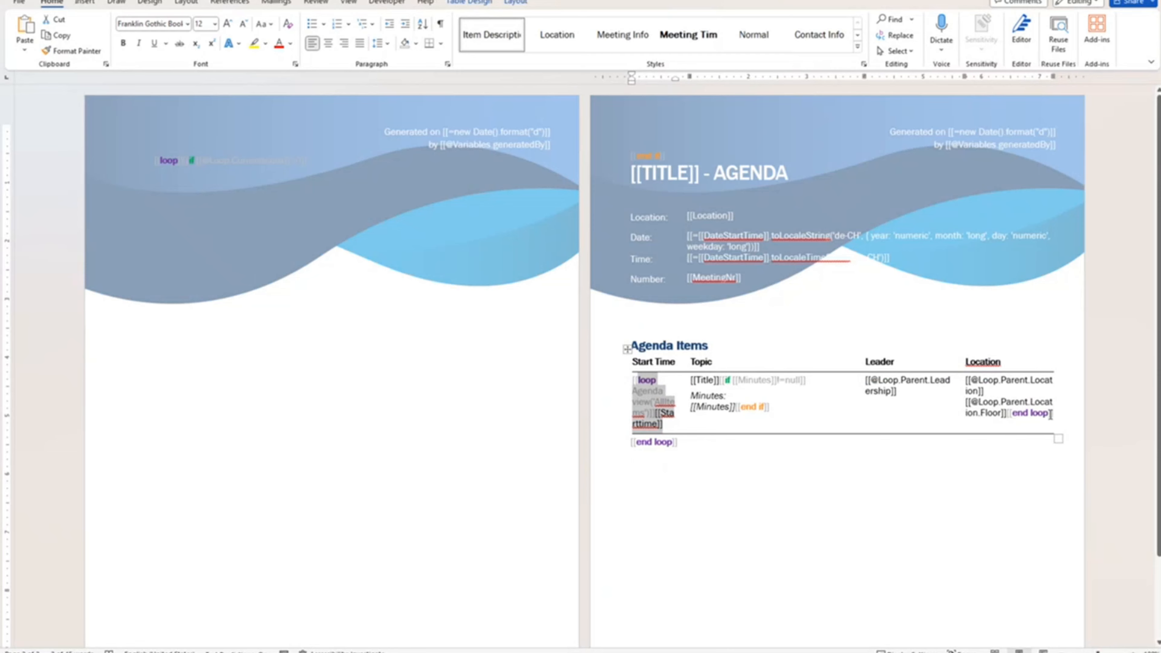
Examine the opening loop tag and the condition tag following it on the template's first page.
double_click(221, 160)
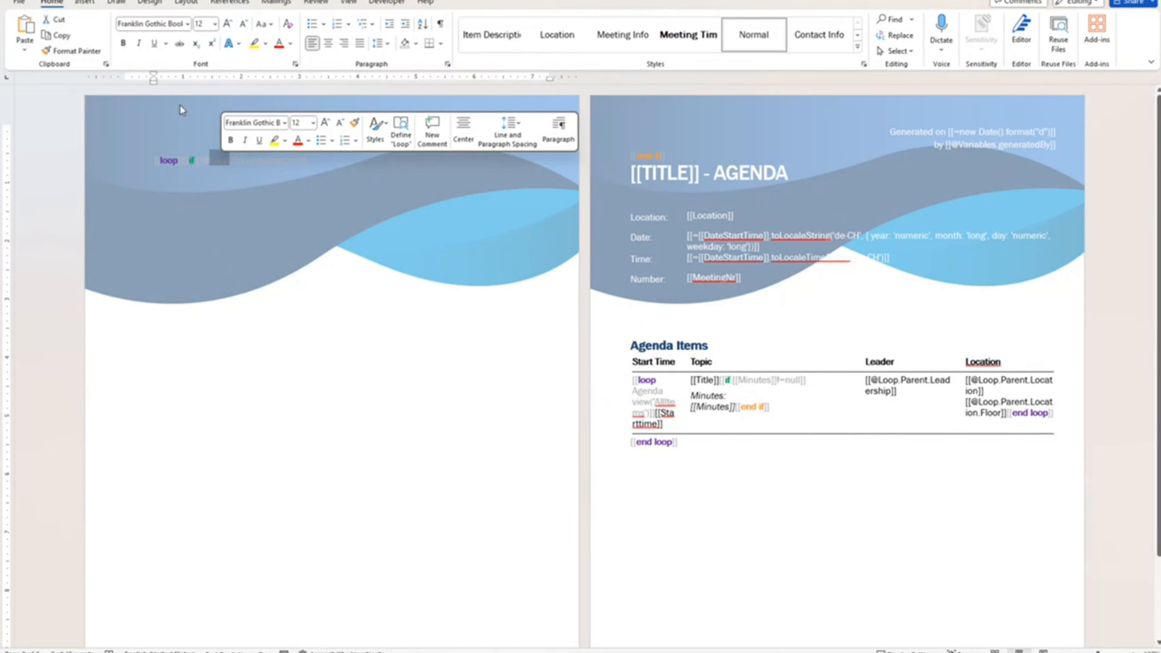
click(183, 161)
drag(161, 161, 280, 161)
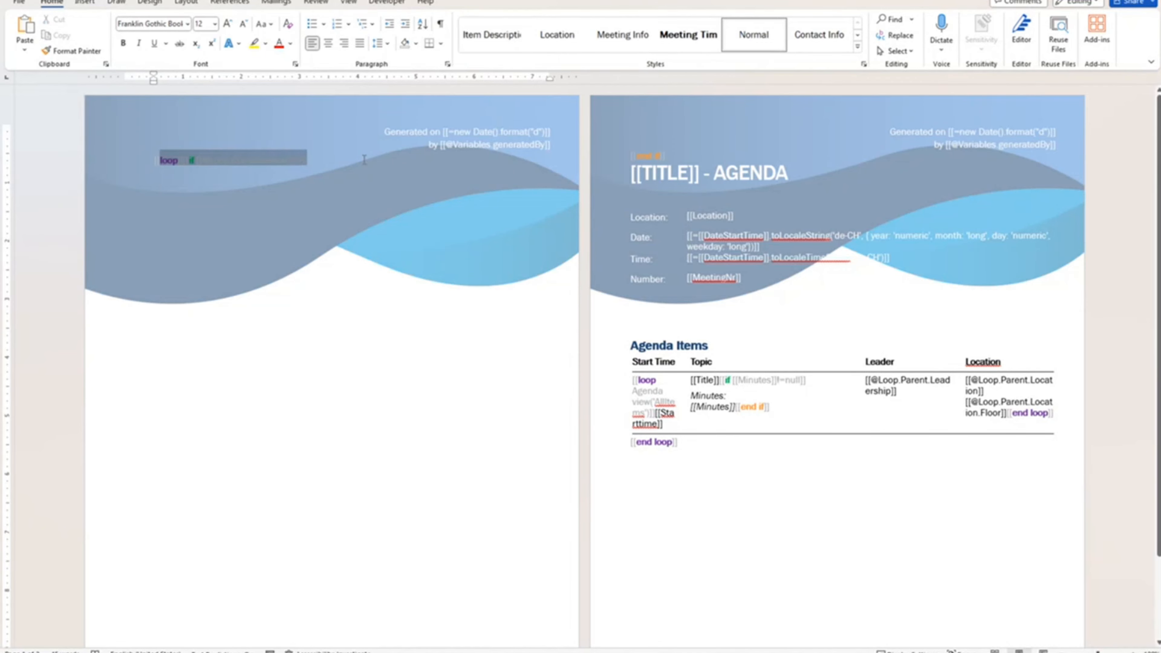
Open the first page's header for editing and show the document's formatting marks.
double_click(273, 113)
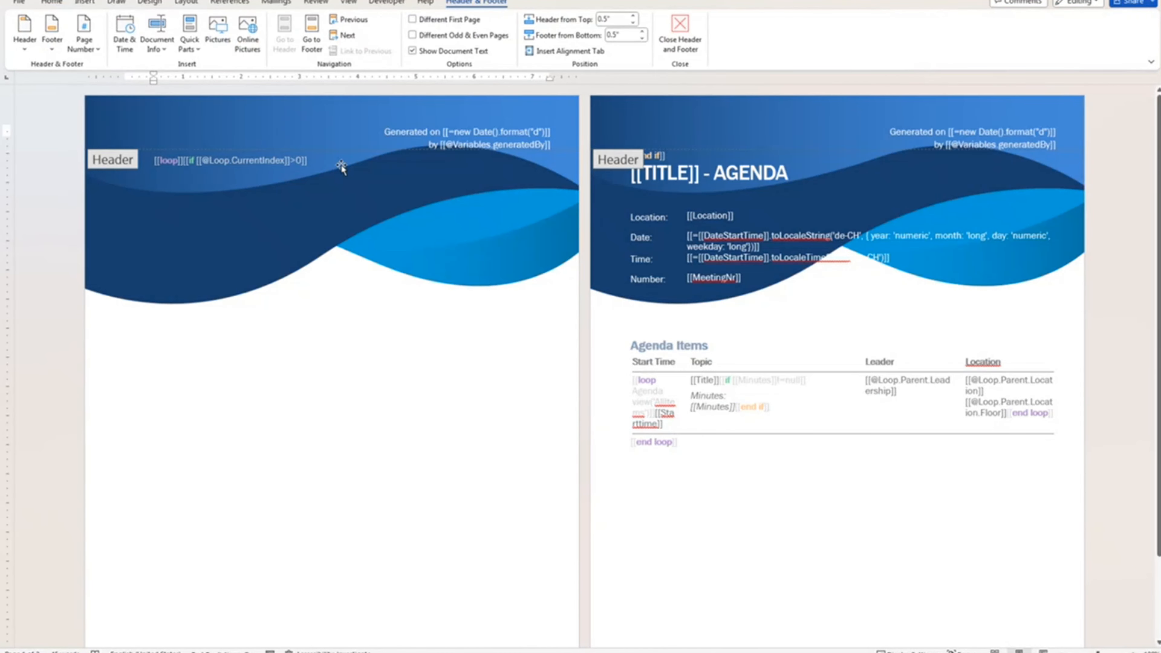
click(51, 3)
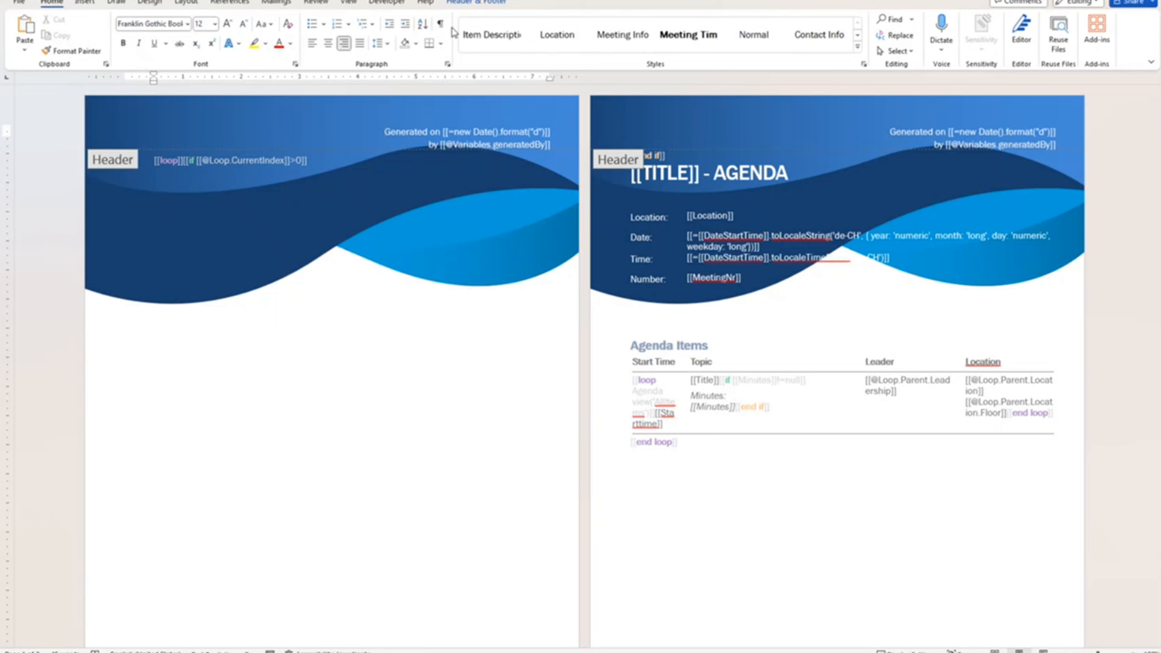
click(440, 24)
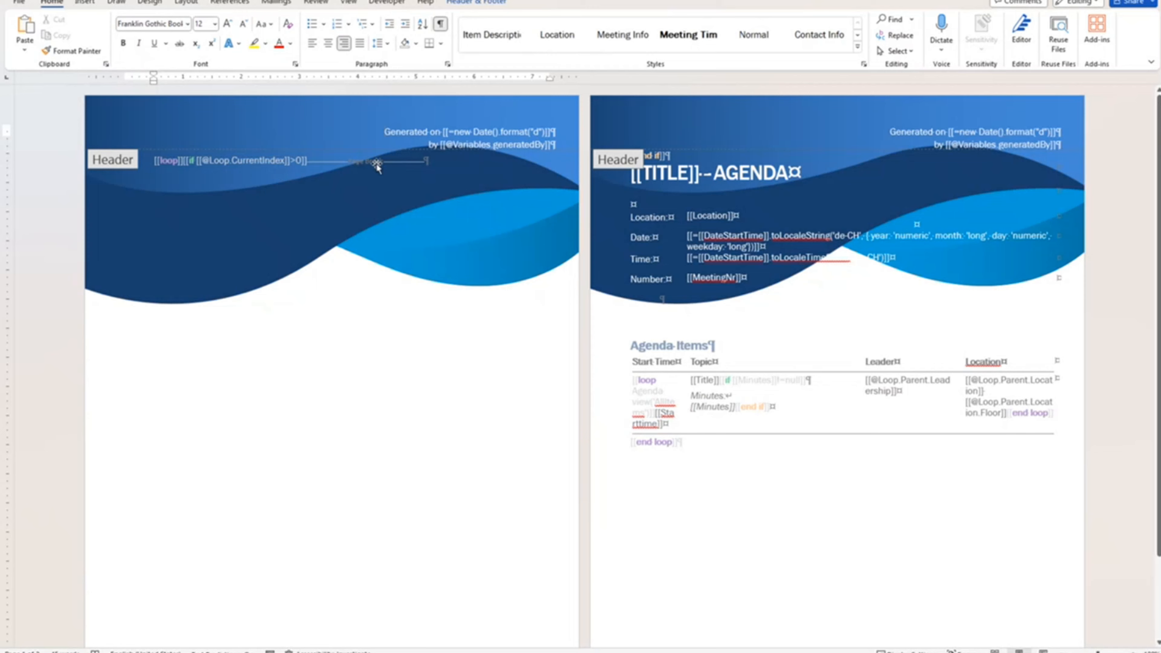
Examine the Loop.CurrentIndex>0 condition around the page break and its closing end if tag on the second page.
click(186, 163)
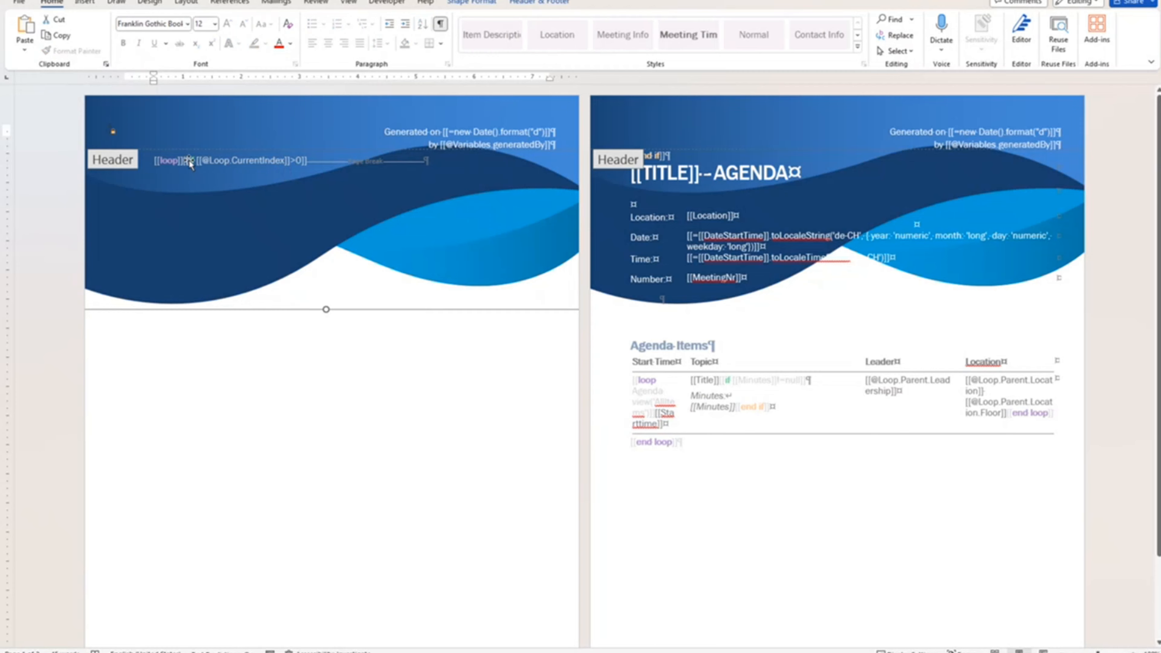
click(647, 156)
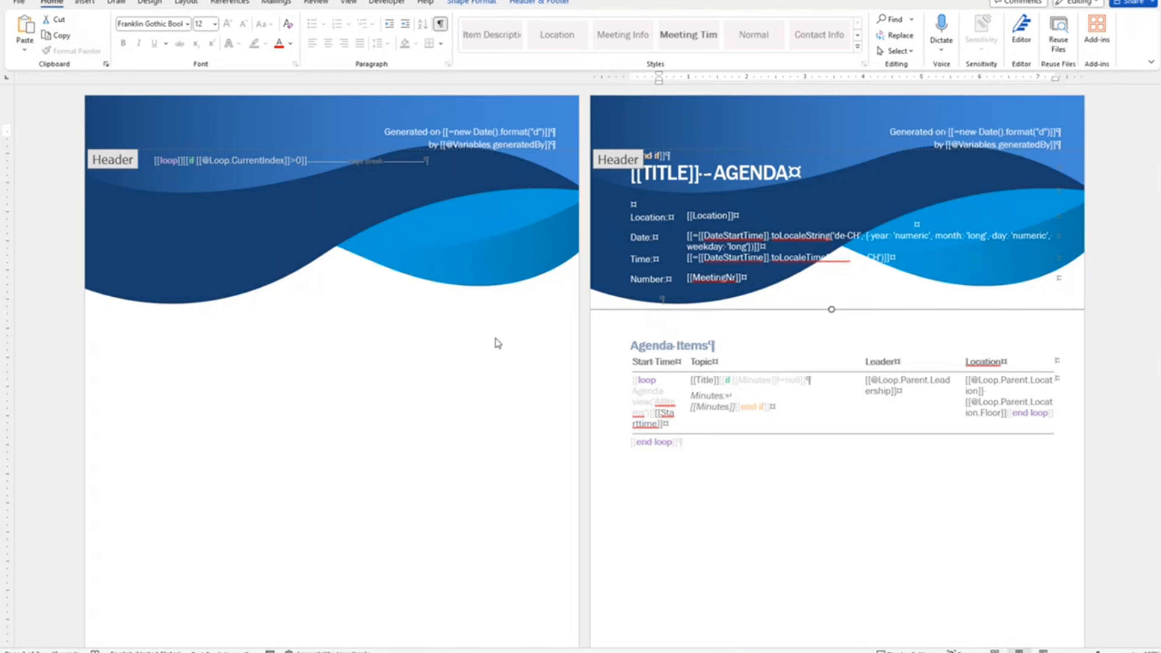
key(alt+Tab)
key(alt+Tab)
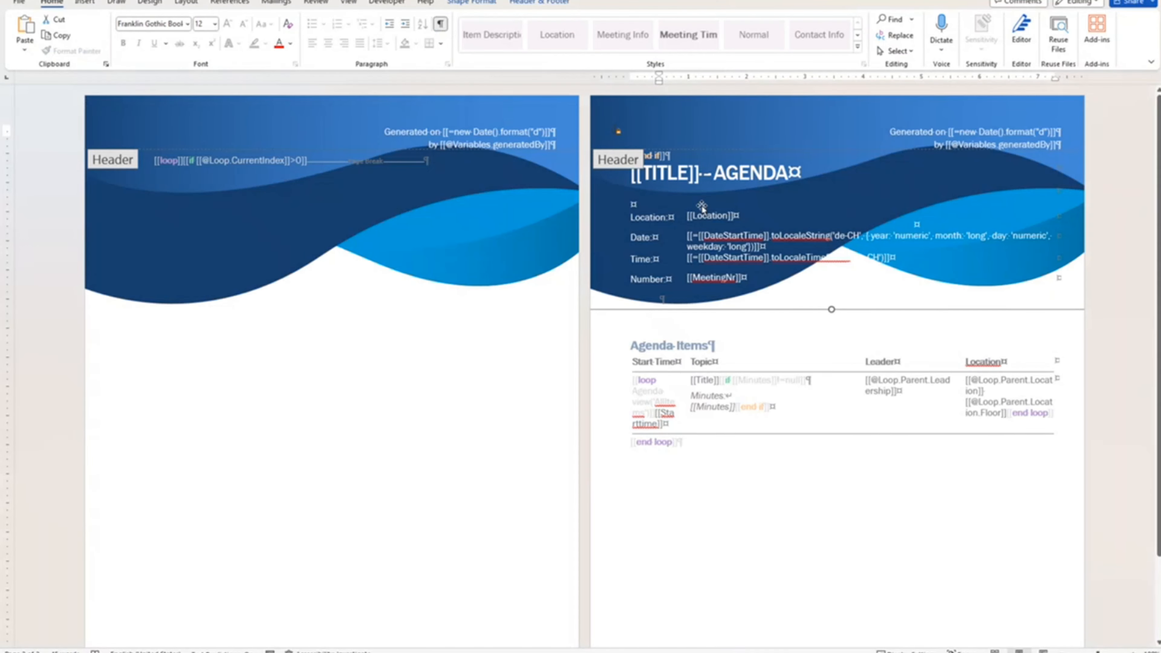
Examine the Title placeholder and the toLocaleString expression that formats DateStartTime in the Date row.
click(747, 178)
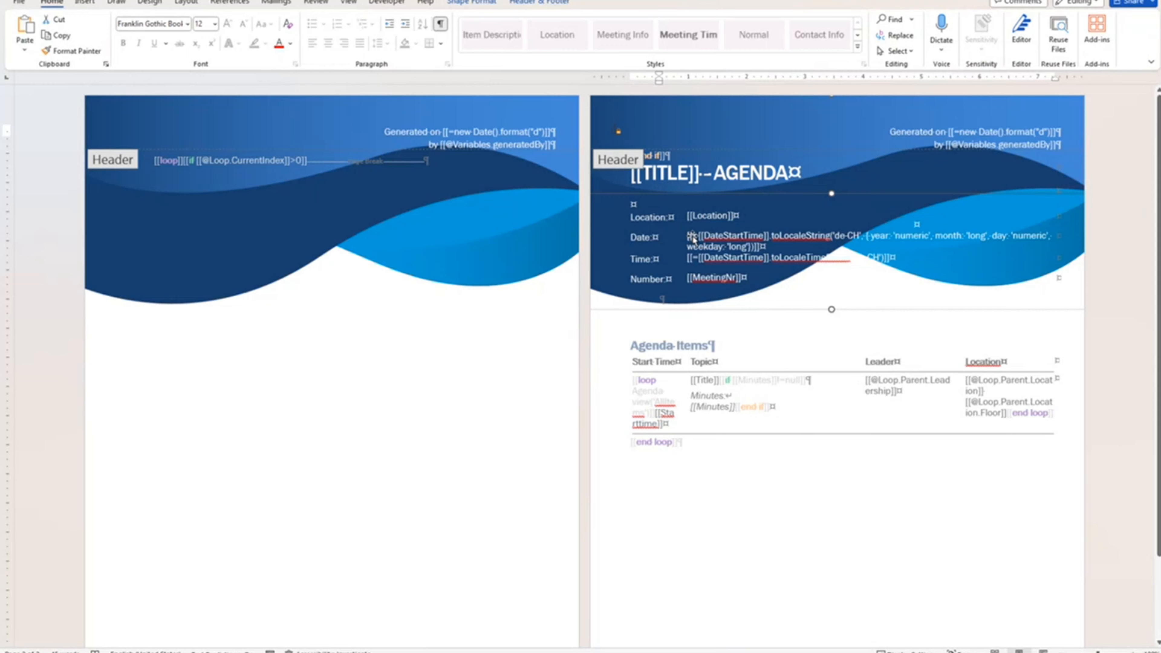
click(723, 239)
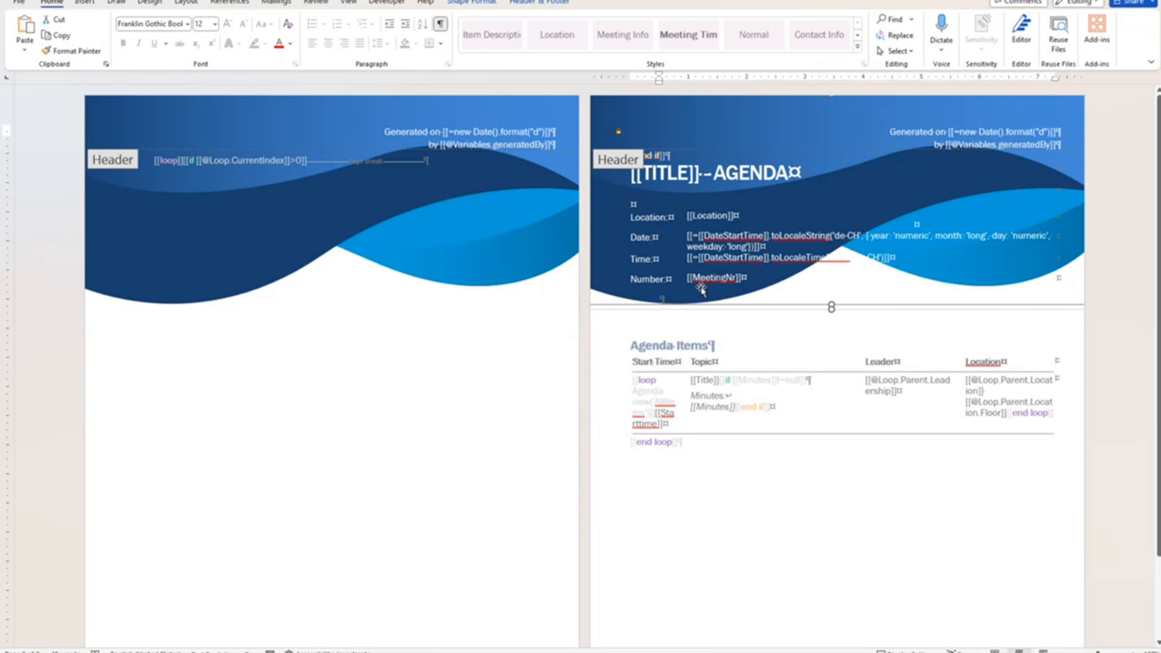
click(769, 308)
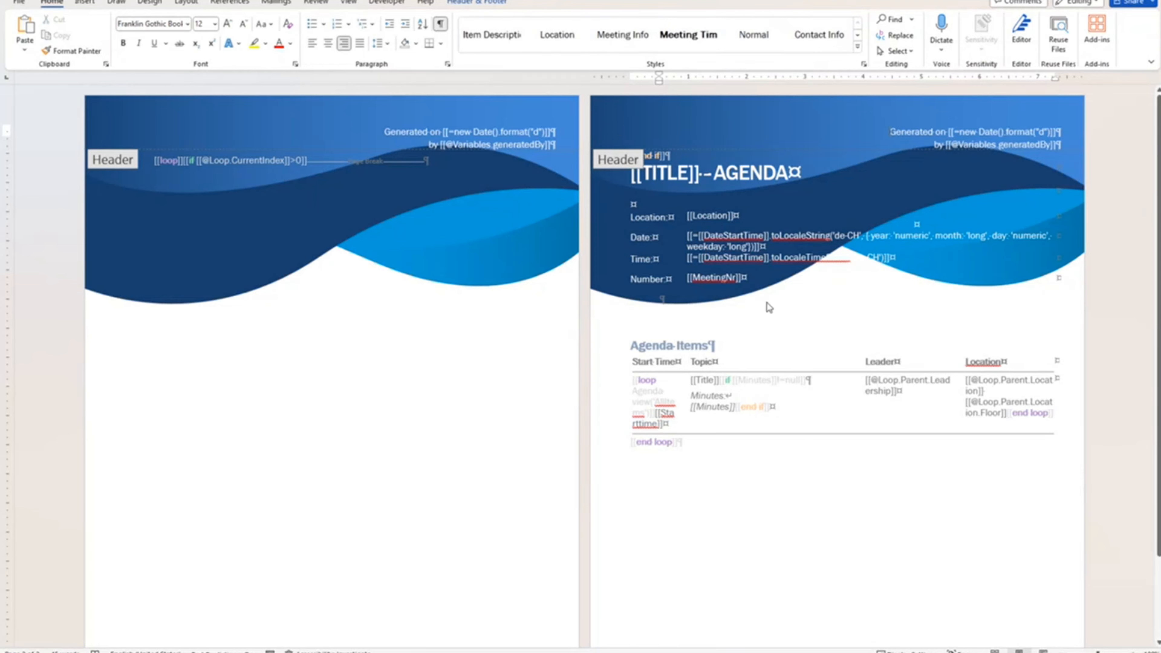
Leave the header and examine the DateStartTime placeholder and toLocaleTimeString call in the Time row.
double_click(808, 429)
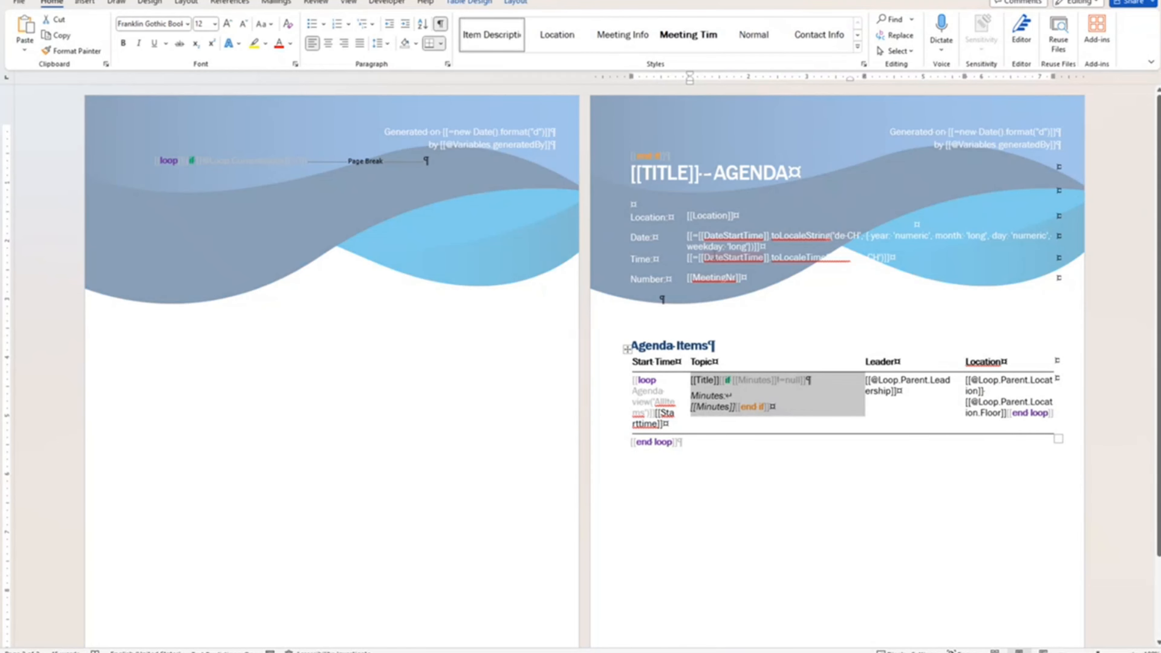
click(714, 257)
drag(688, 258, 769, 259)
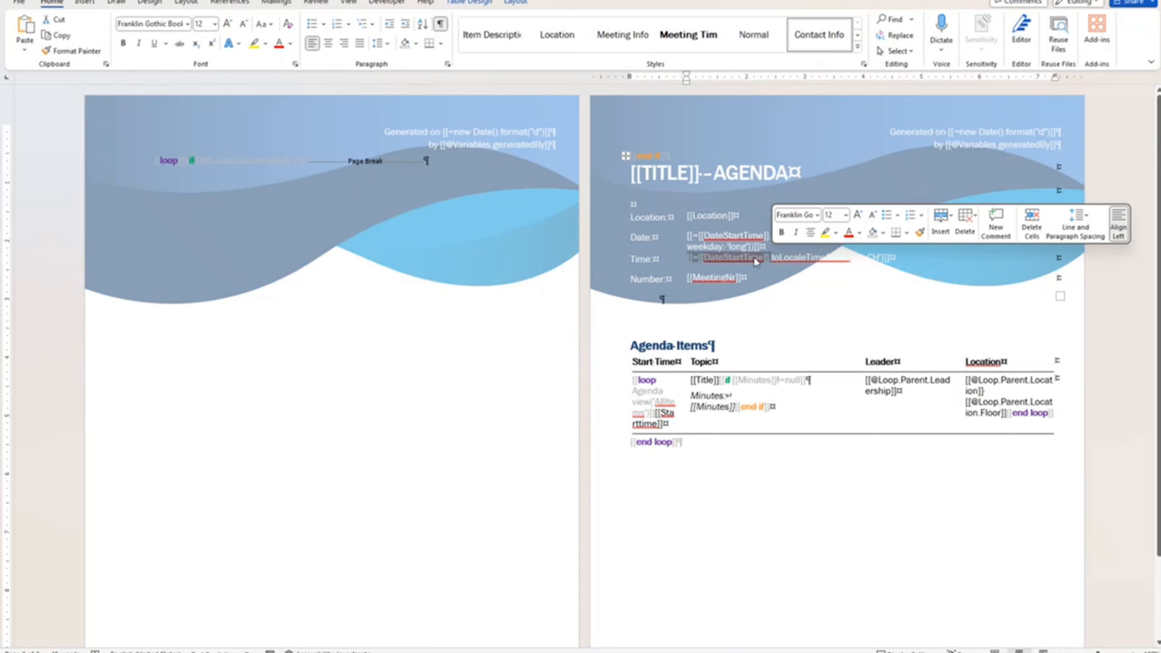
click(774, 258)
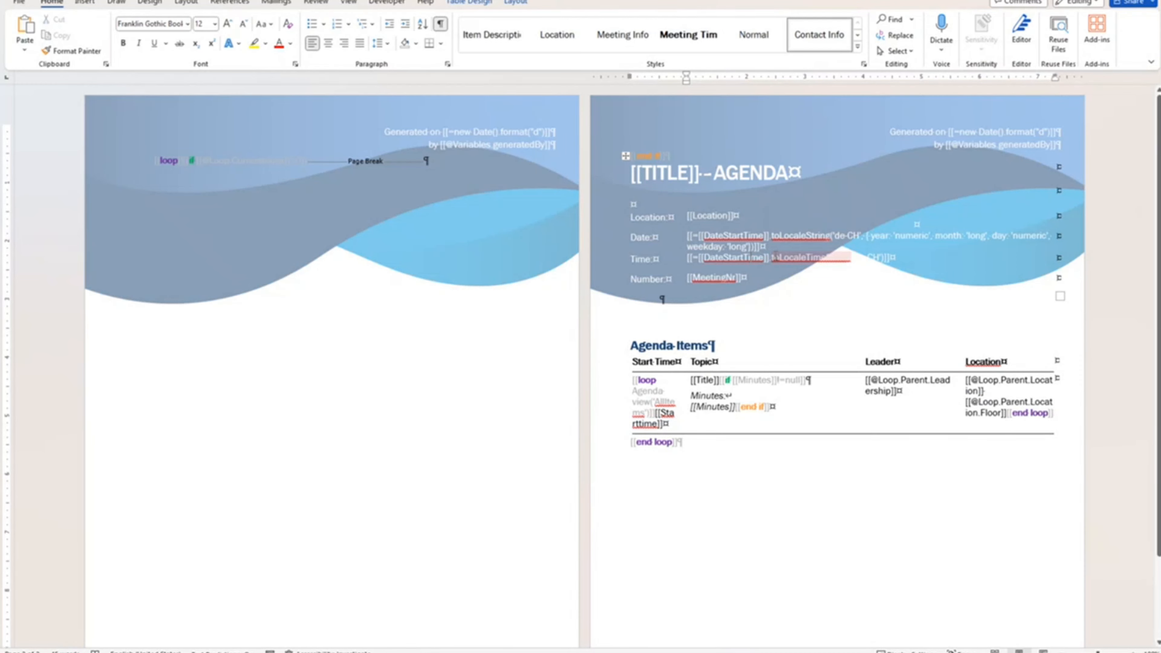
drag(774, 258, 838, 261)
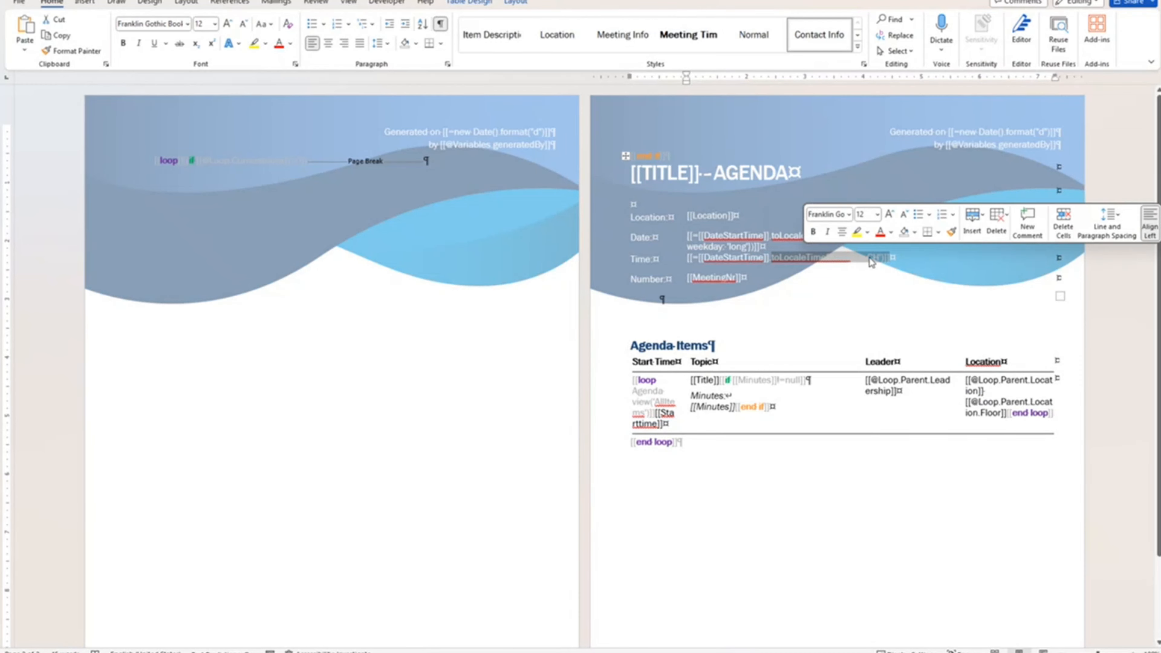
Set the font colour of the whole Time row expression to black.
triple_click(838, 260)
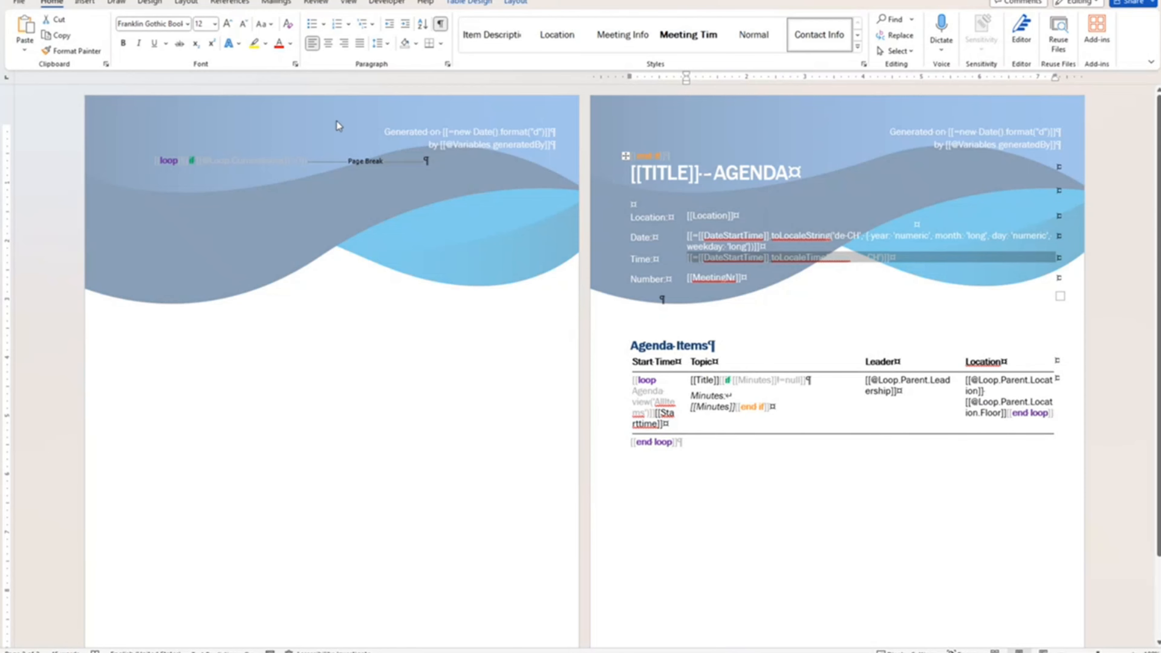
click(280, 44)
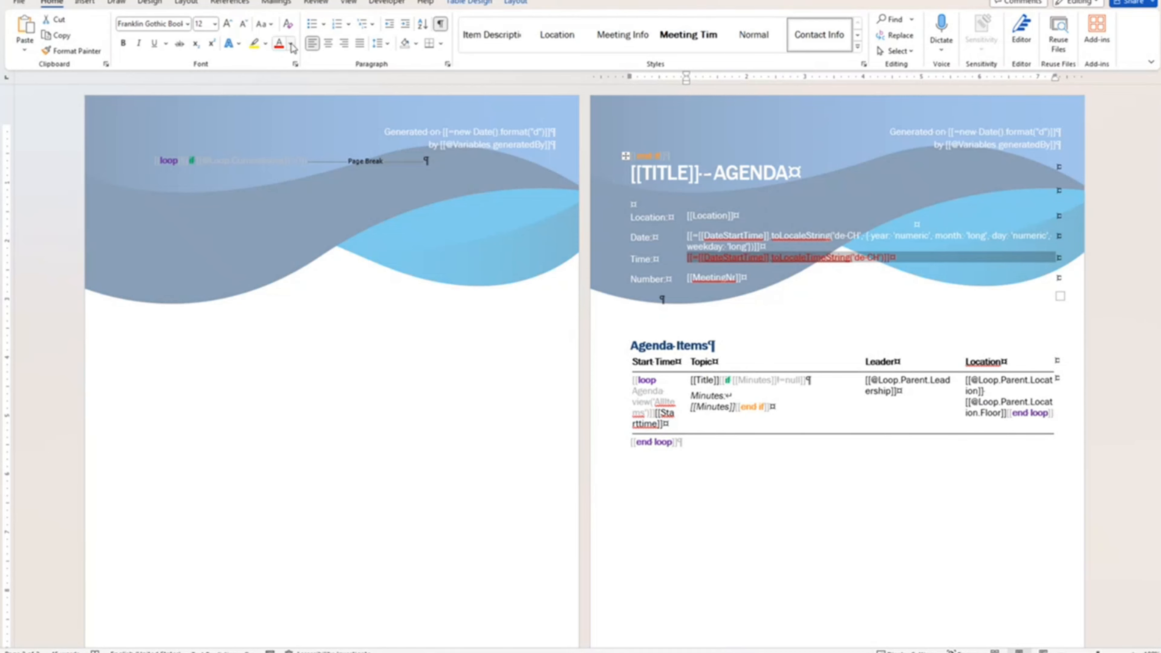
click(290, 44)
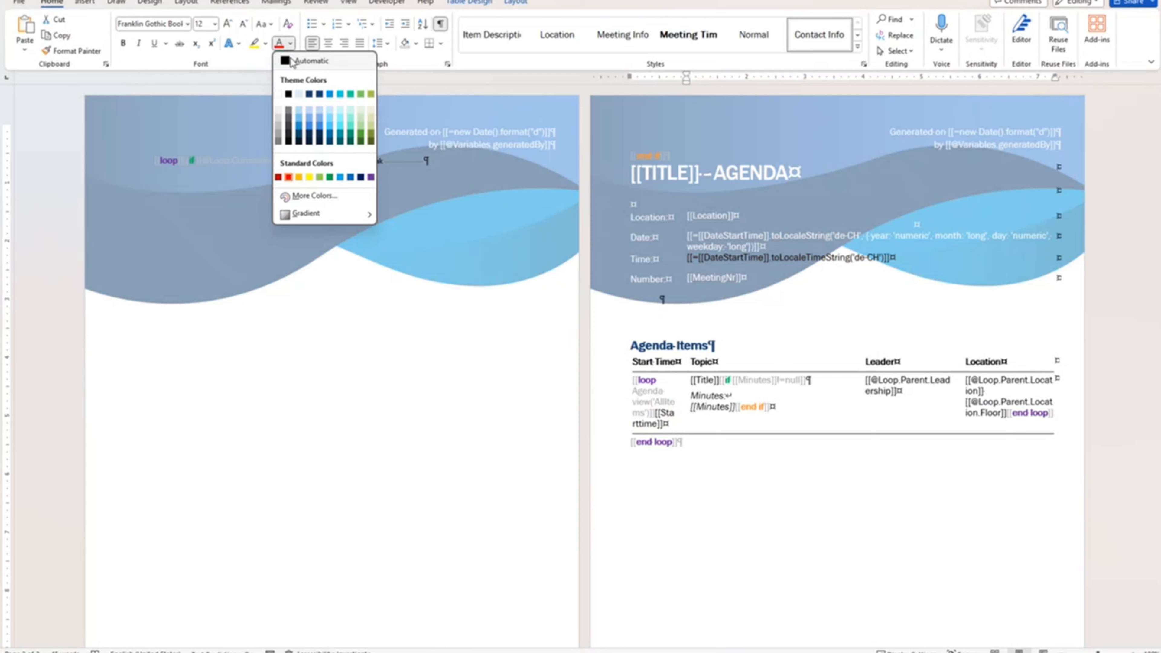
click(287, 88)
click(820, 269)
click(820, 268)
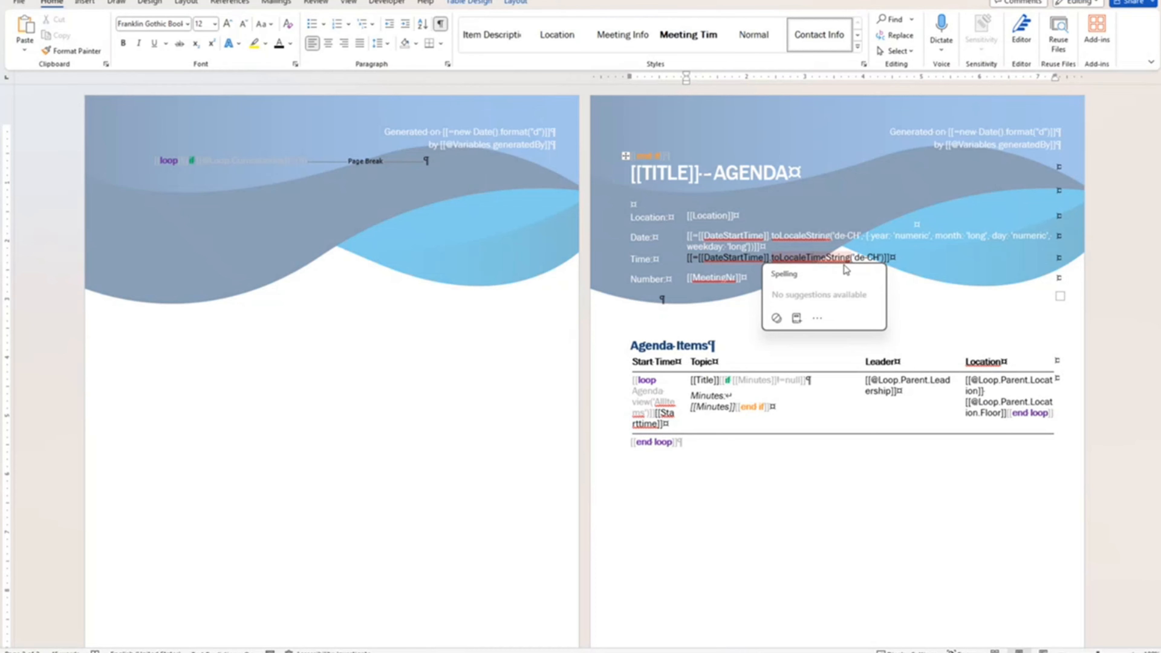
Compare the DateStartTime placeholders in the Time and Date rows, and restore the Time expression's white font colour.
click(760, 256)
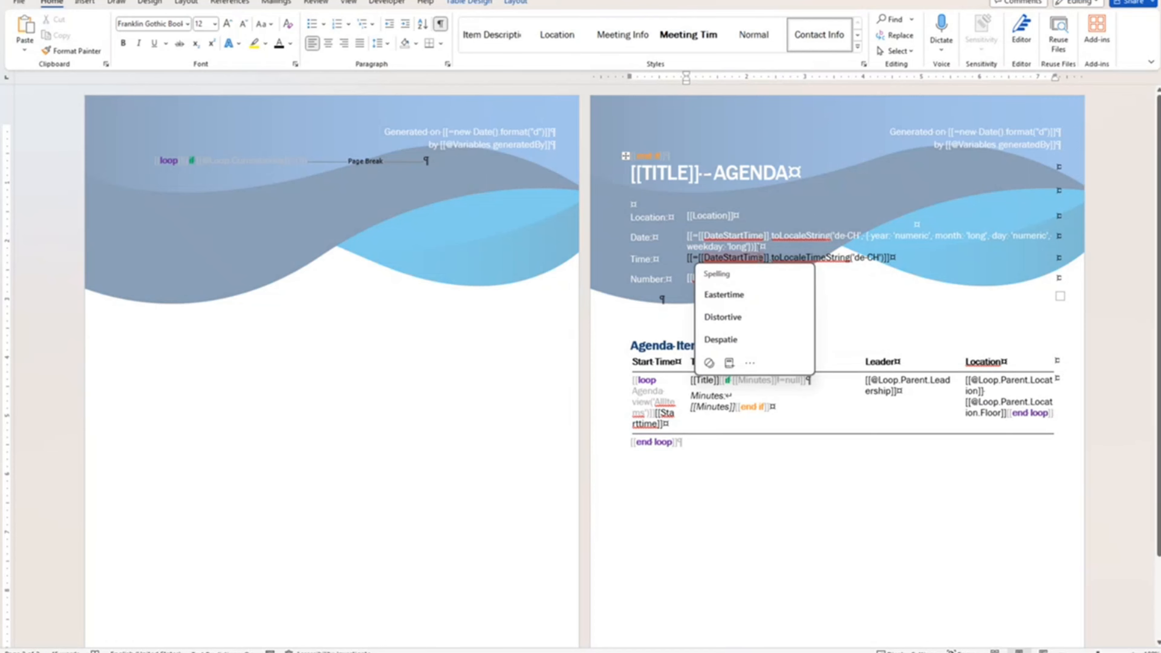
click(743, 236)
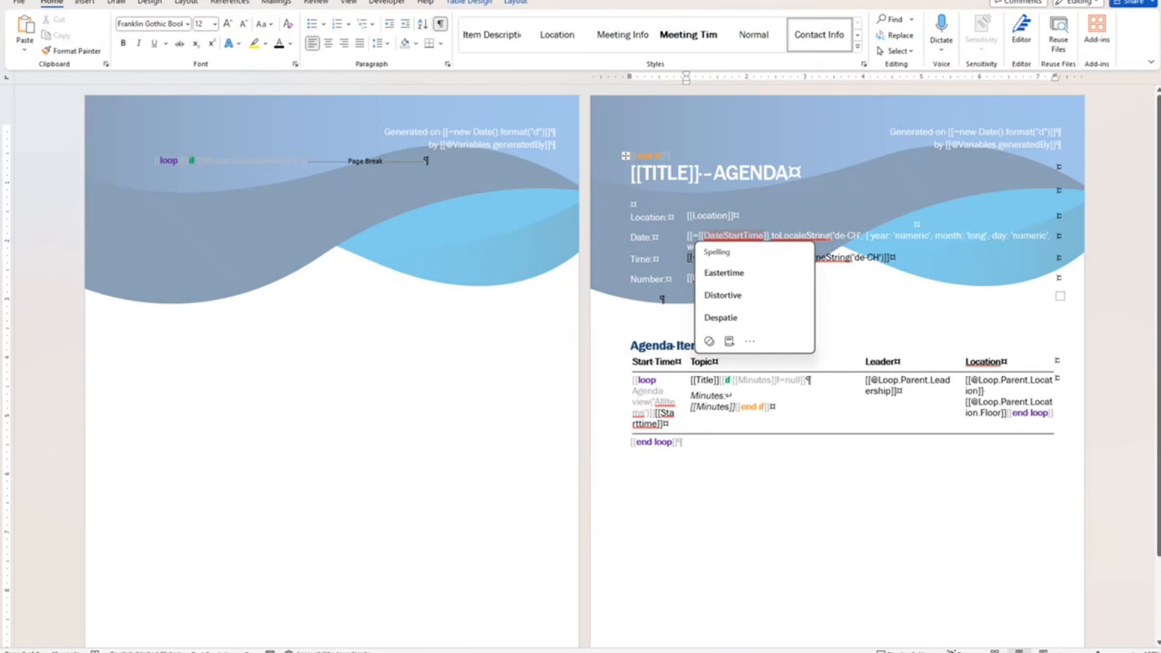
click(690, 258)
click(690, 259)
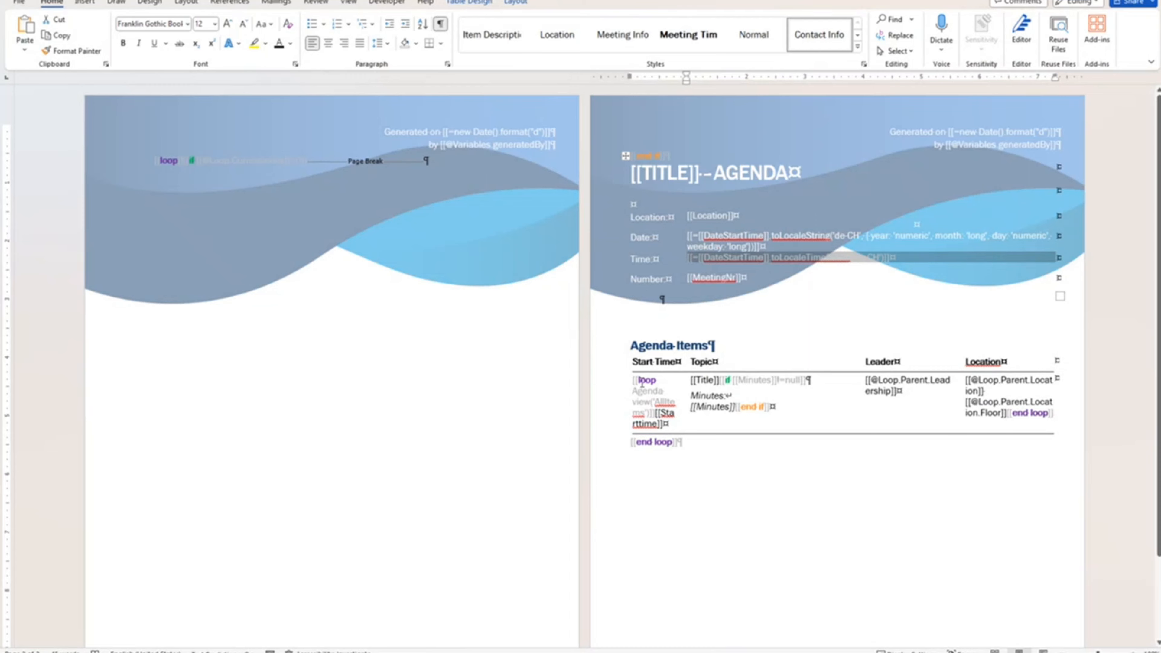
Examine the nested Agenda loop tag in the Start Time cell of the Agenda Items table.
mouse_move(634, 379)
mouse_down()
mouse_move(646, 378)
mouse_move(646, 392)
mouse_up()
click(647, 392)
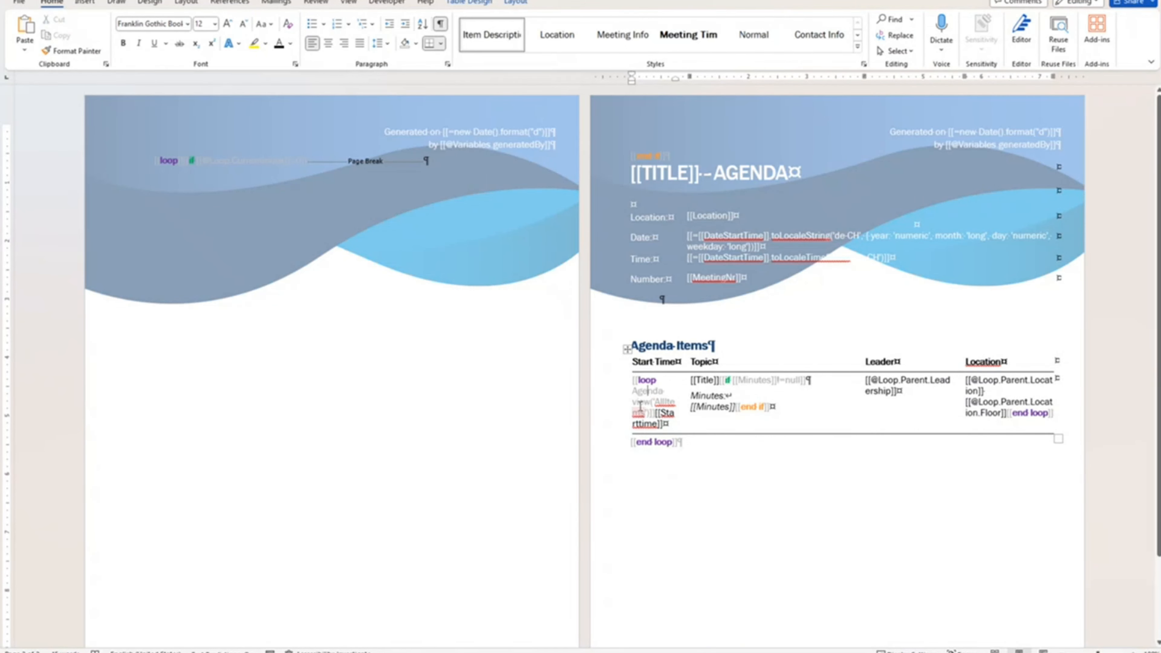
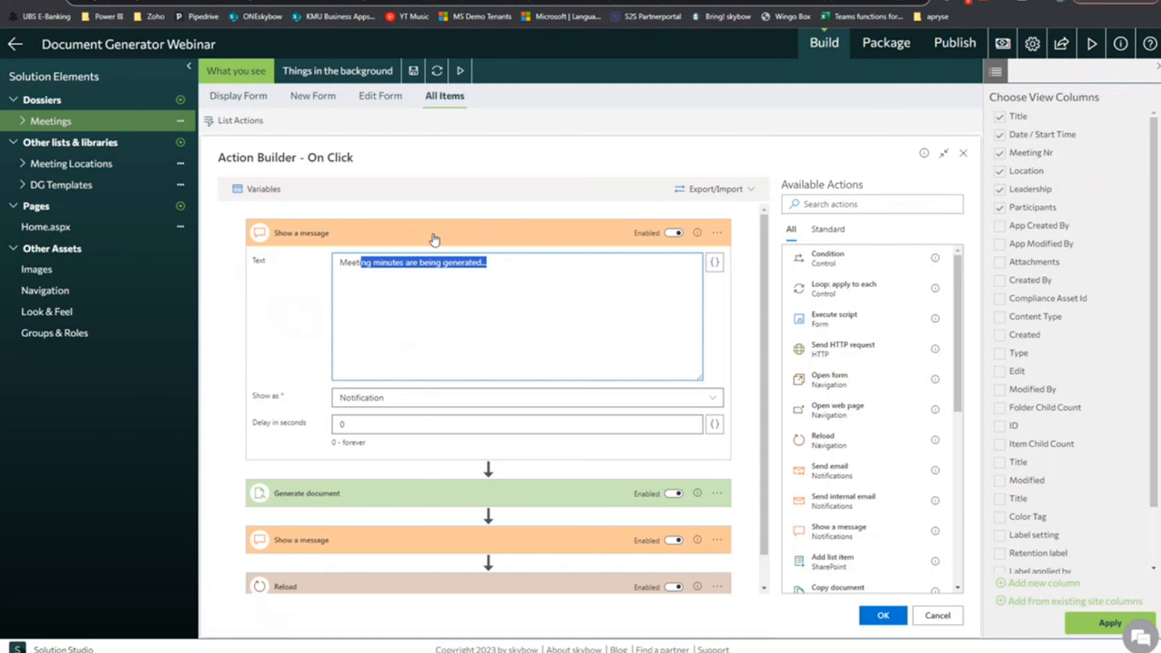
In skybow Solution Studio's Action Builder, examine the settings of both Show a message actions, including the second one's Status Type options.
click(434, 239)
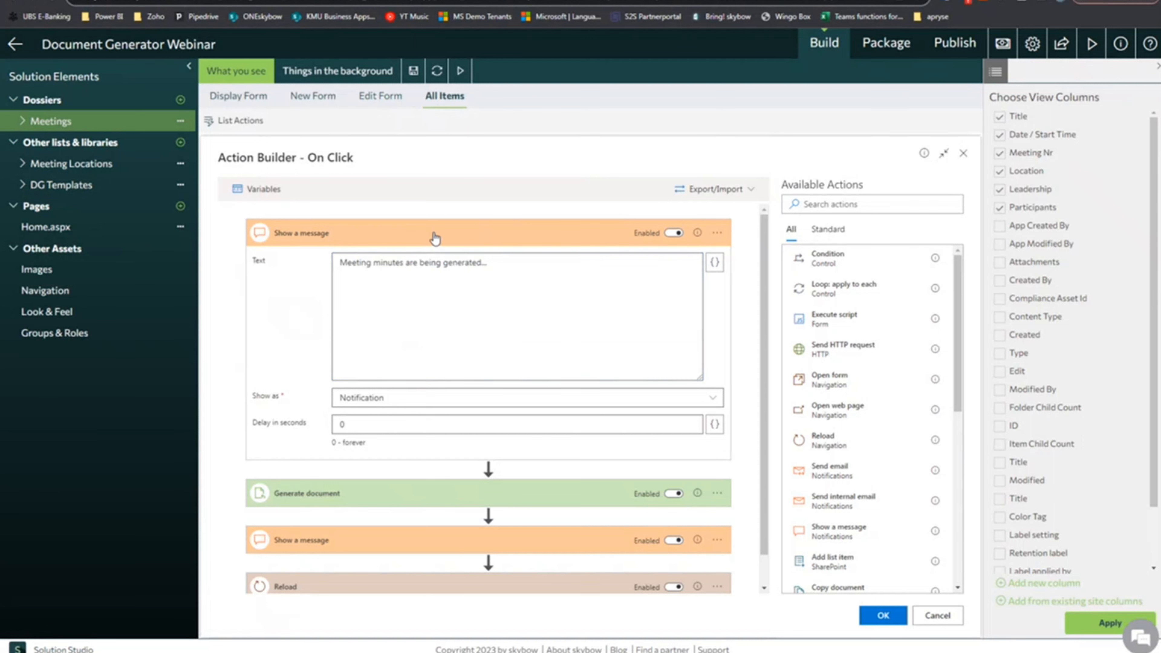
click(373, 238)
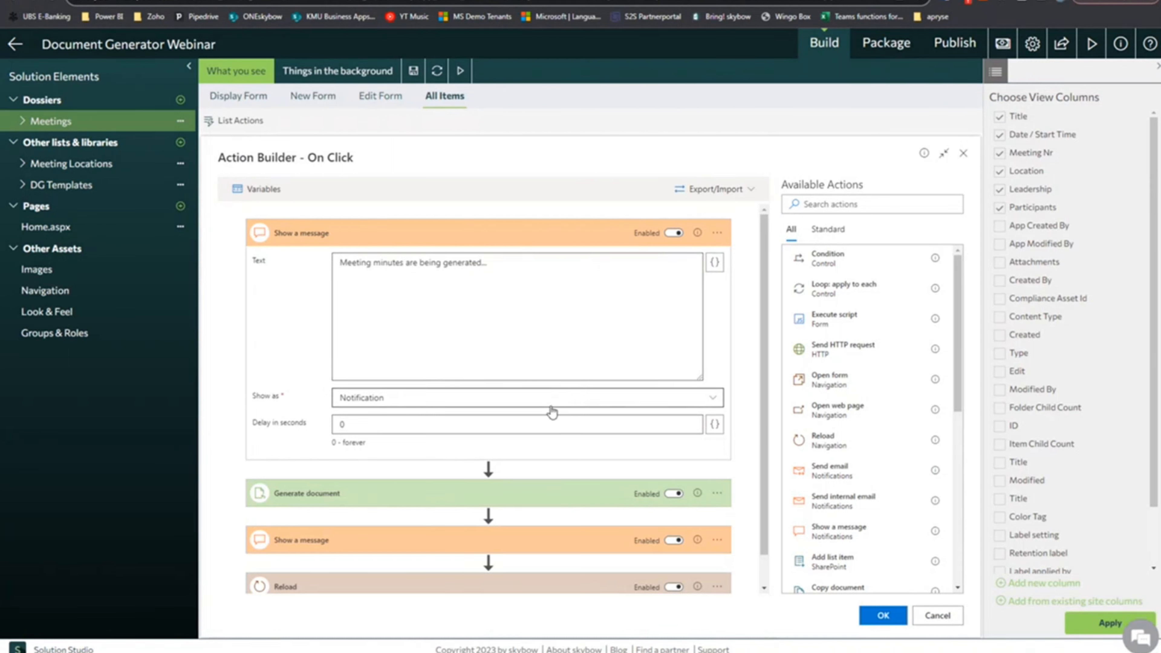
click(338, 548)
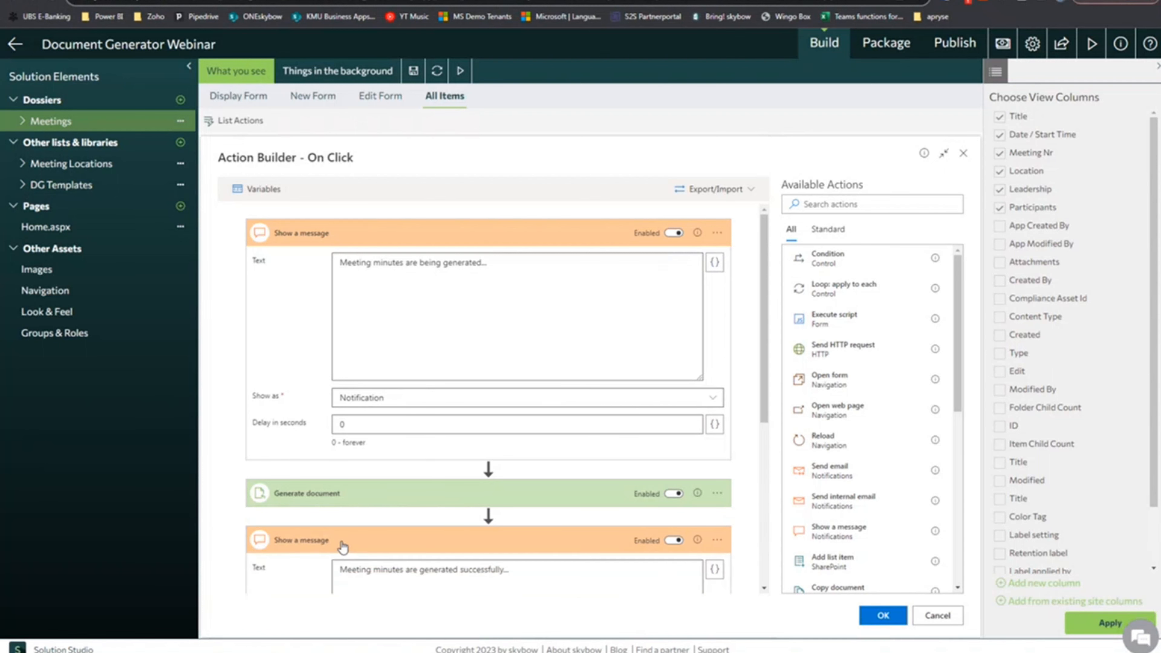
scroll(402, 521, down, 2)
scroll(347, 562, down, 1)
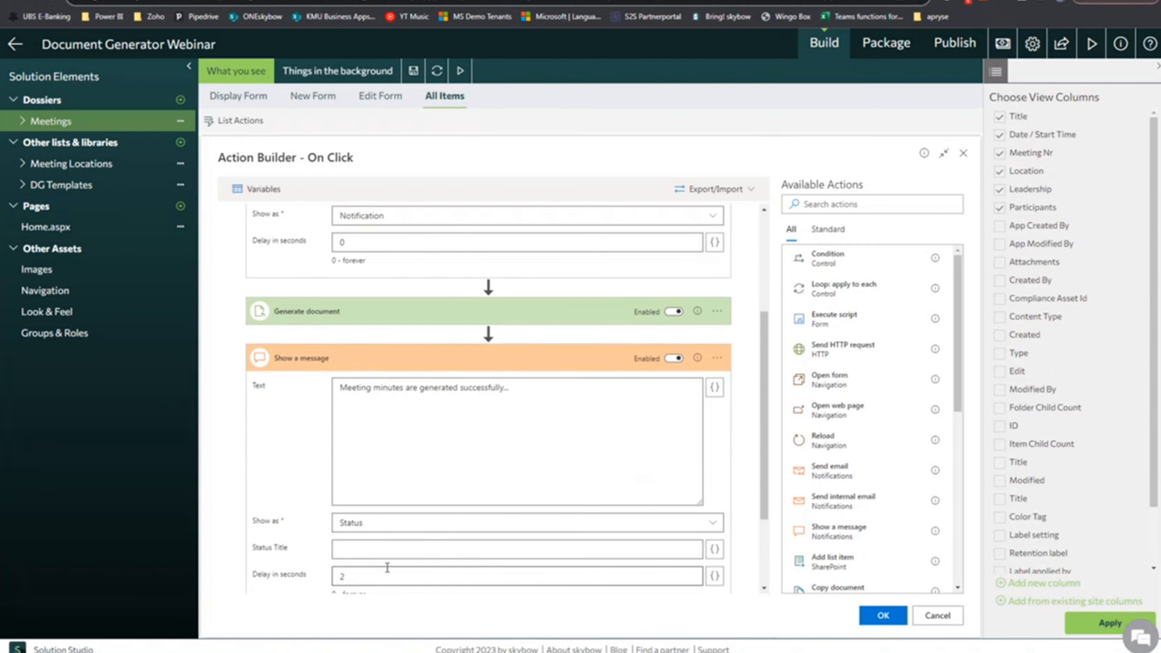
scroll(366, 550, down, 2)
click(379, 499)
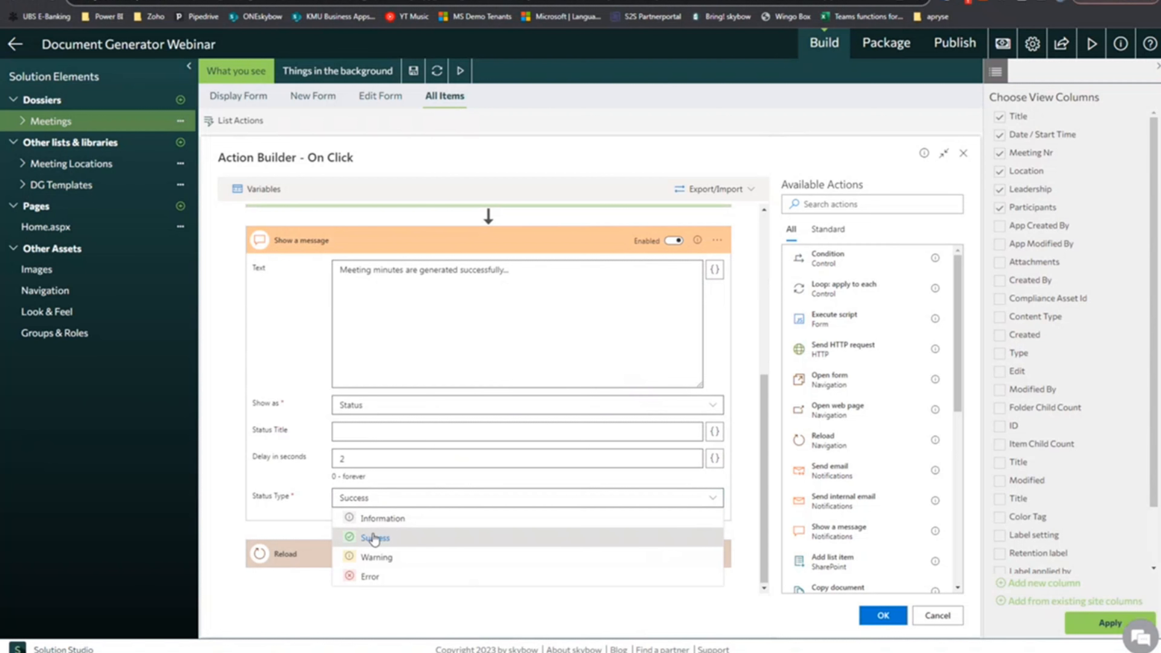
click(322, 242)
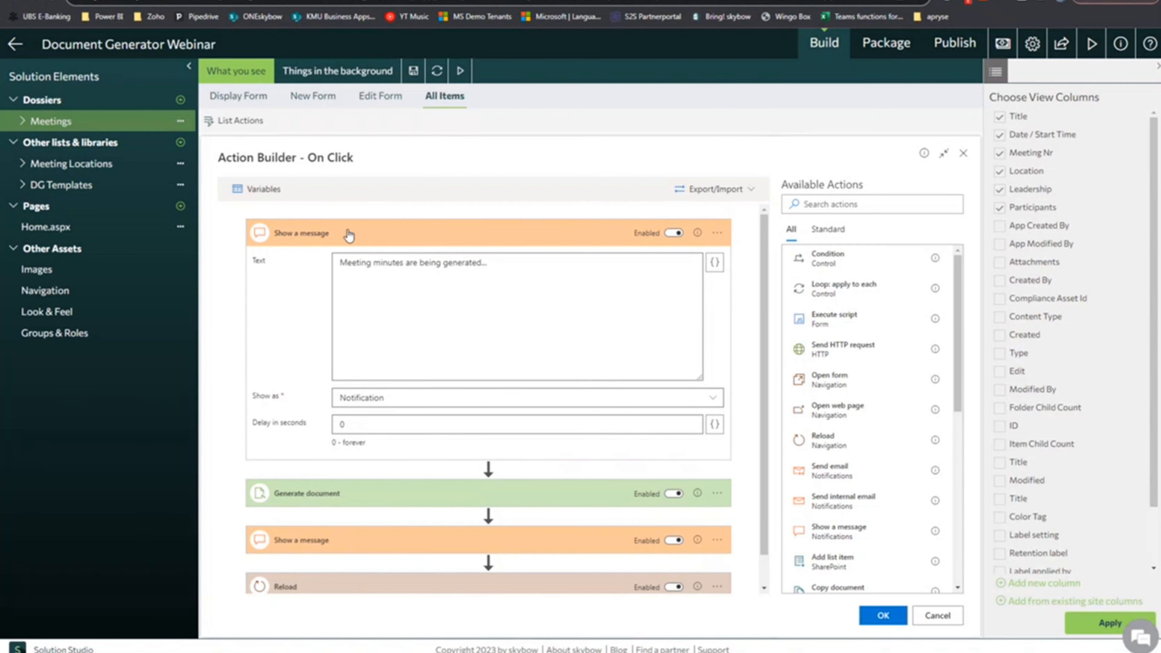
Expand the Generate document action and look up Template_Meeting_Minutes.docx in the DG Templates library, keeping the current template.
click(350, 234)
click(360, 288)
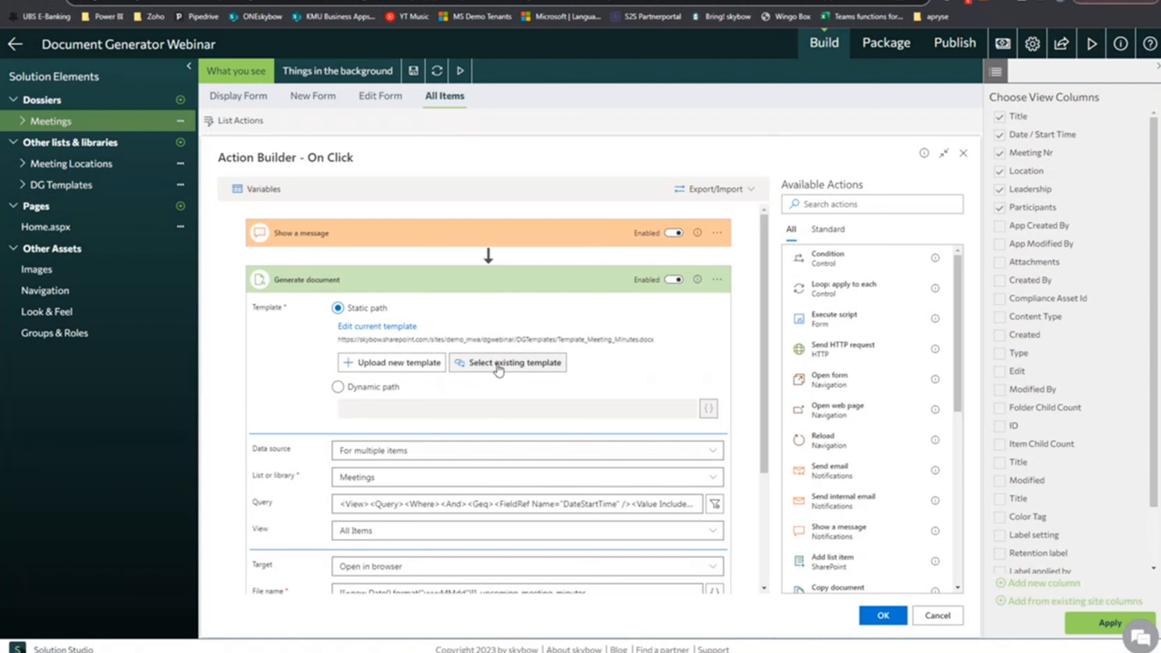
click(511, 373)
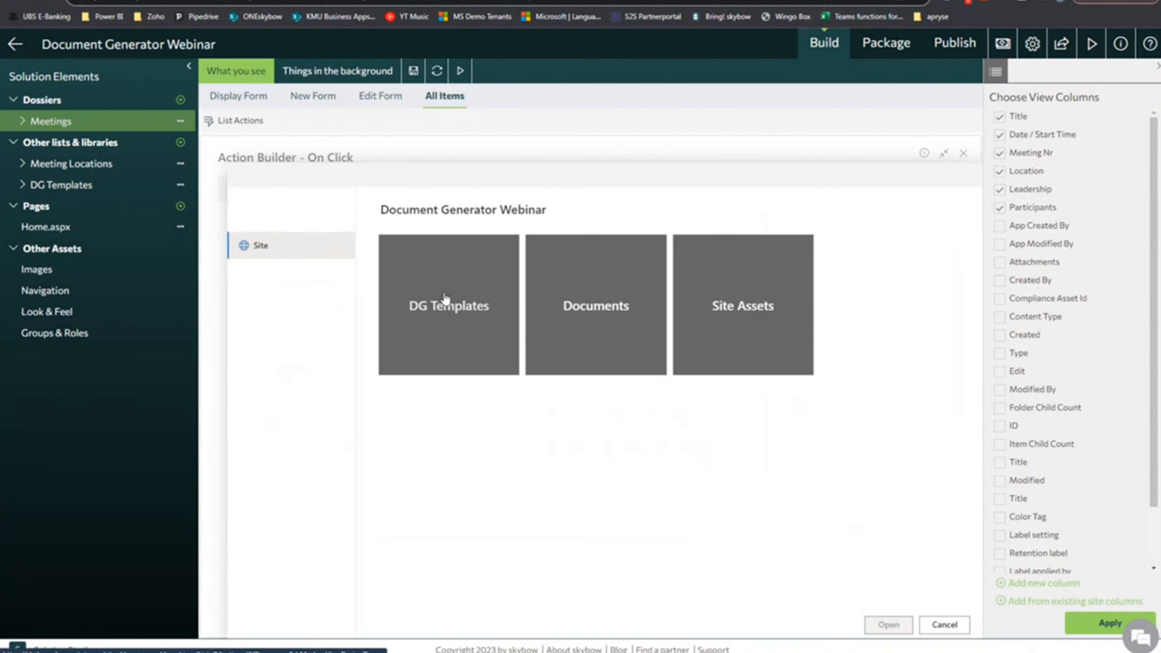
click(462, 307)
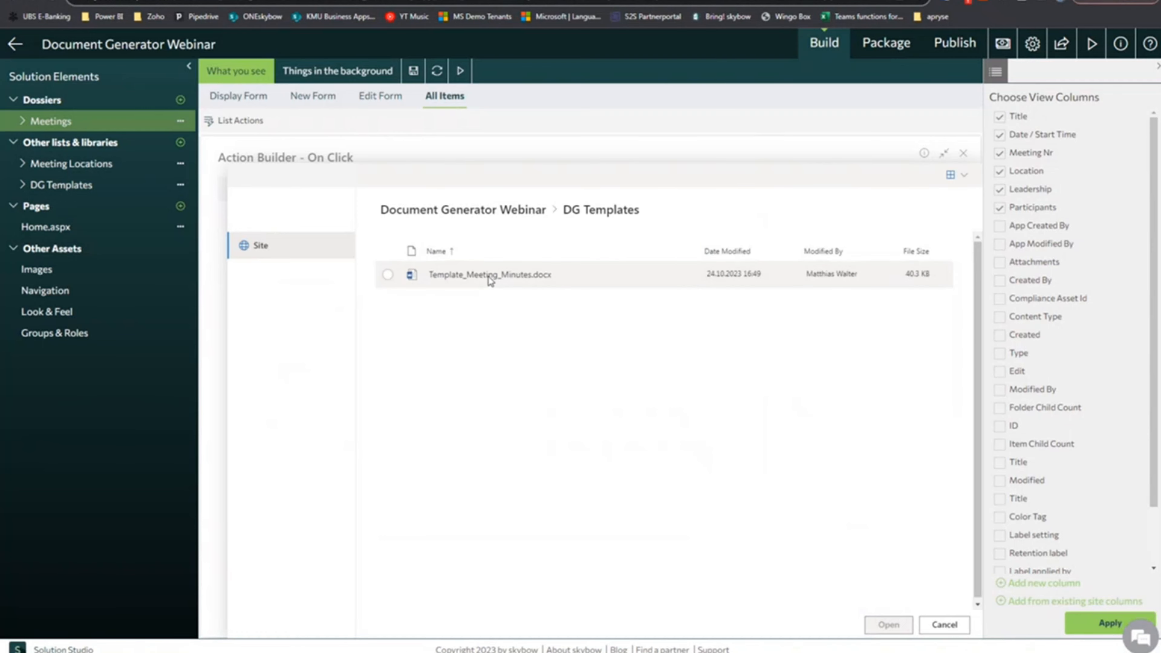
click(491, 277)
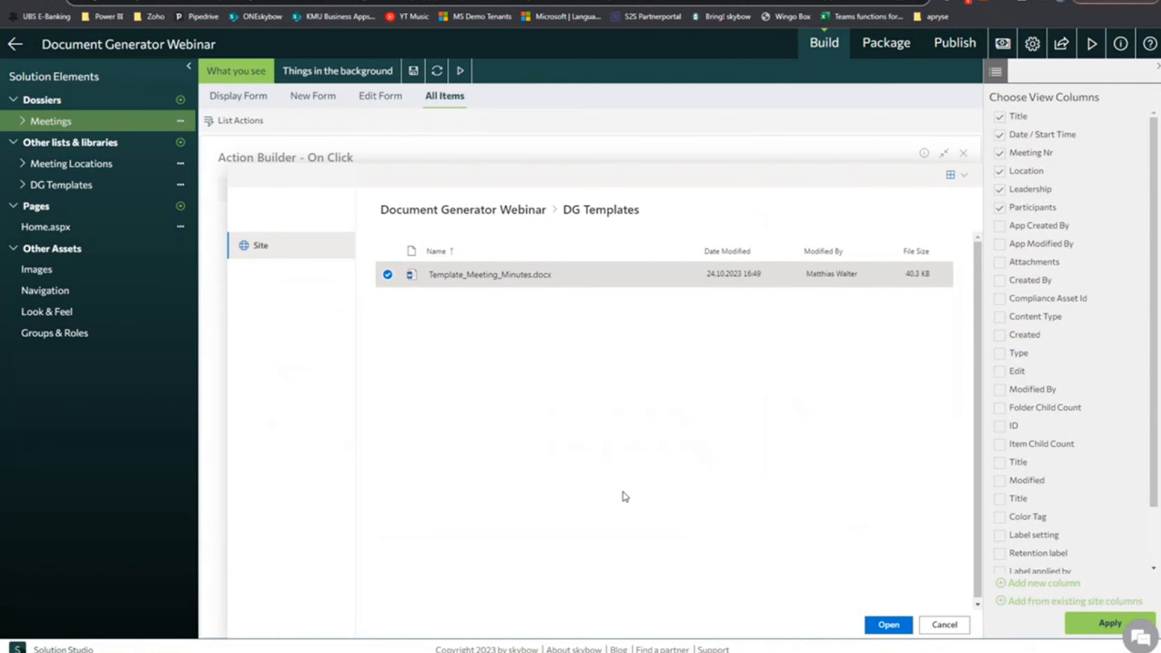
click(943, 625)
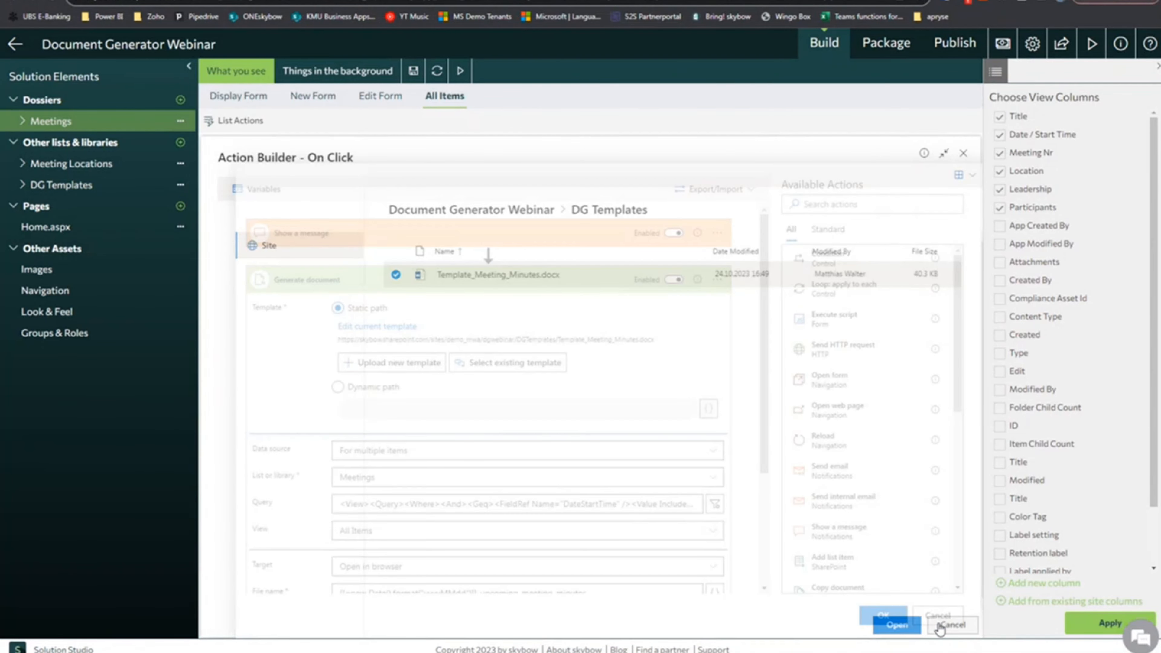
click(366, 389)
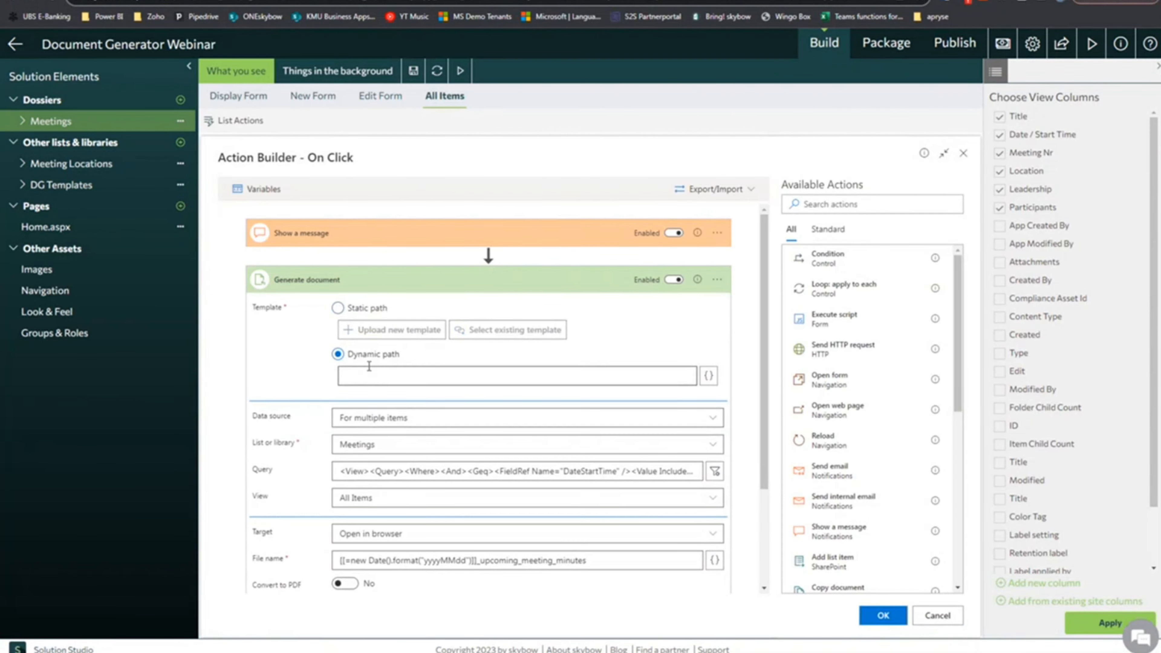
click(368, 309)
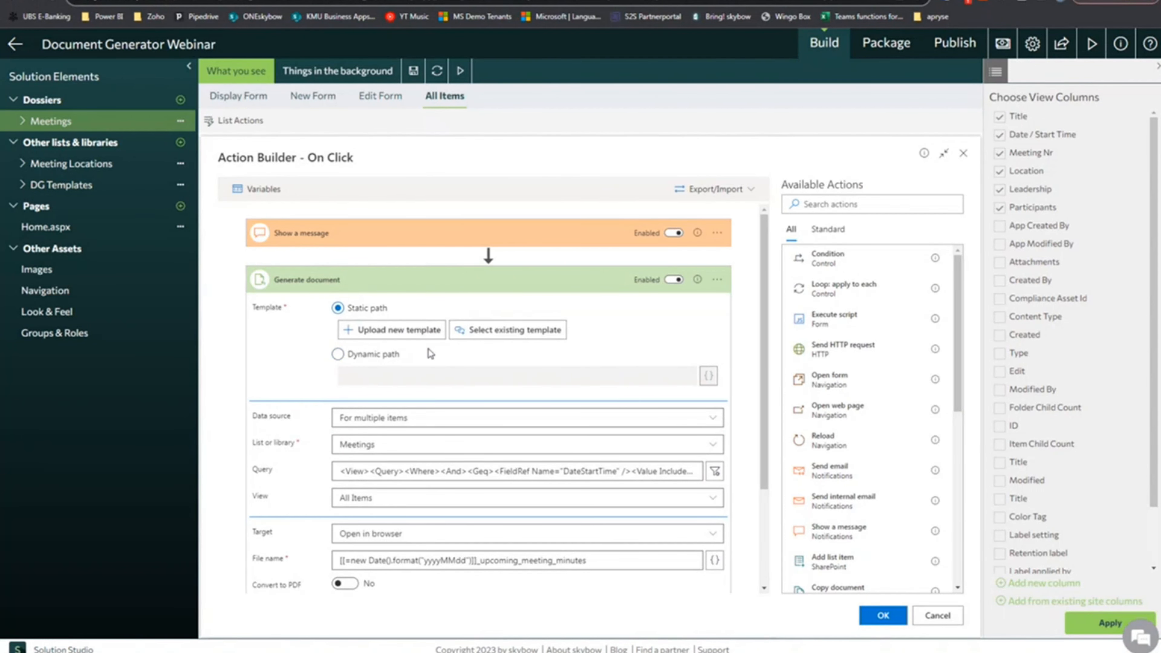
click(937, 615)
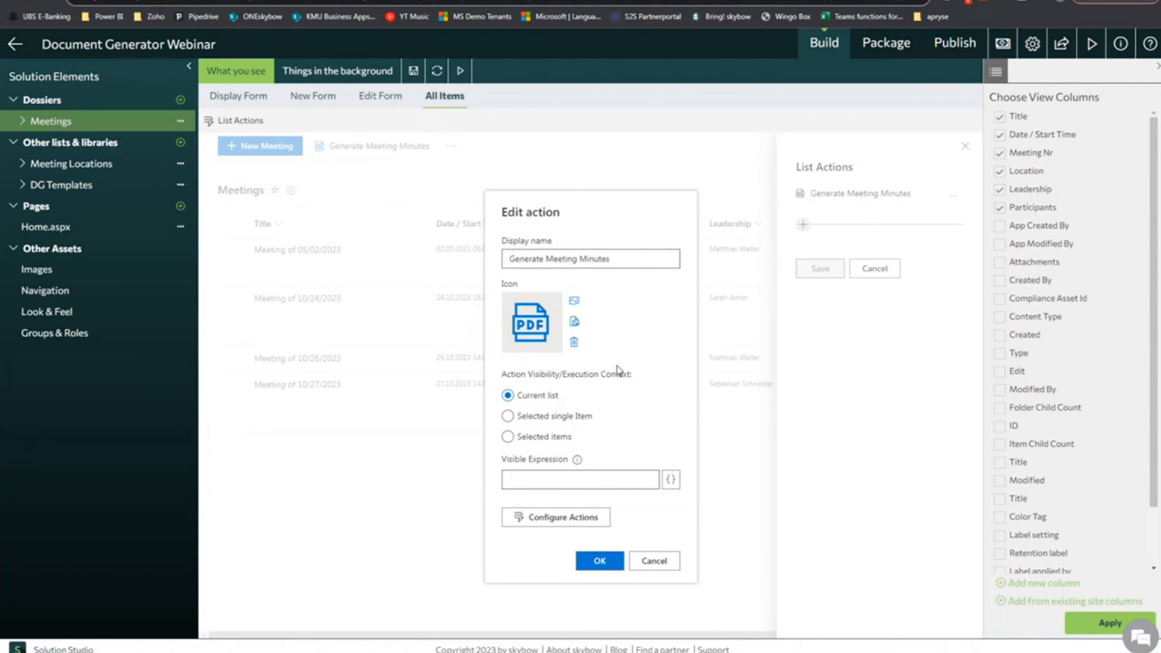
Reopen the action configuration, expand Generate document in the enlarged Action Builder, and check the Data source options, keeping For multiple items.
click(559, 518)
click(393, 305)
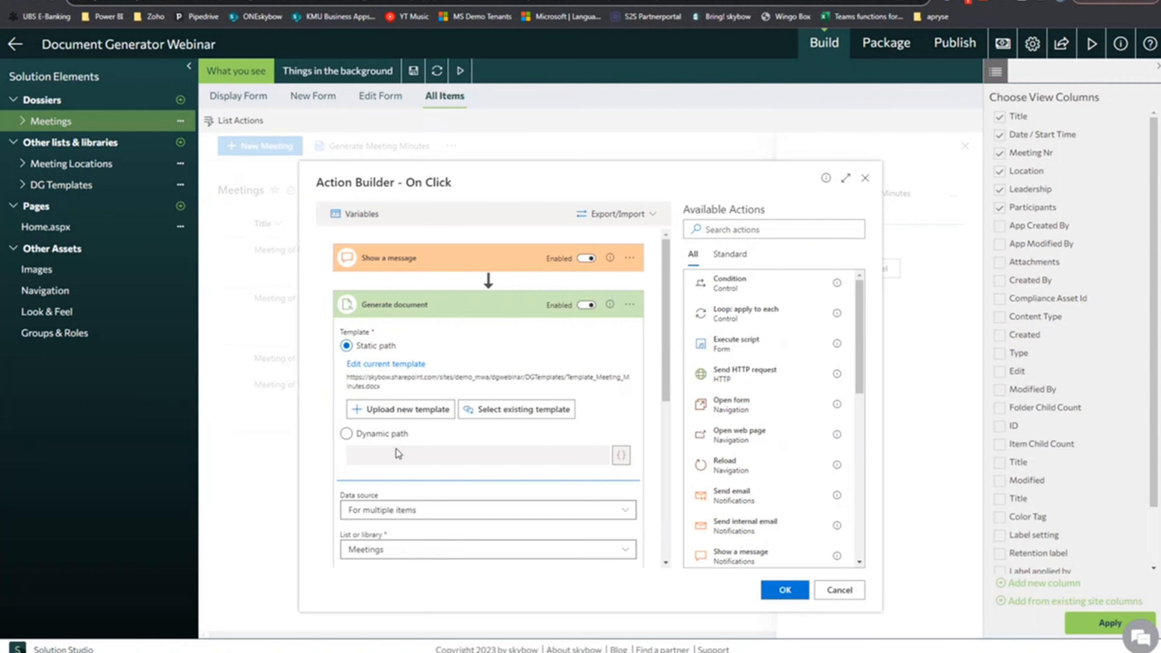
scroll(479, 444, down, 2)
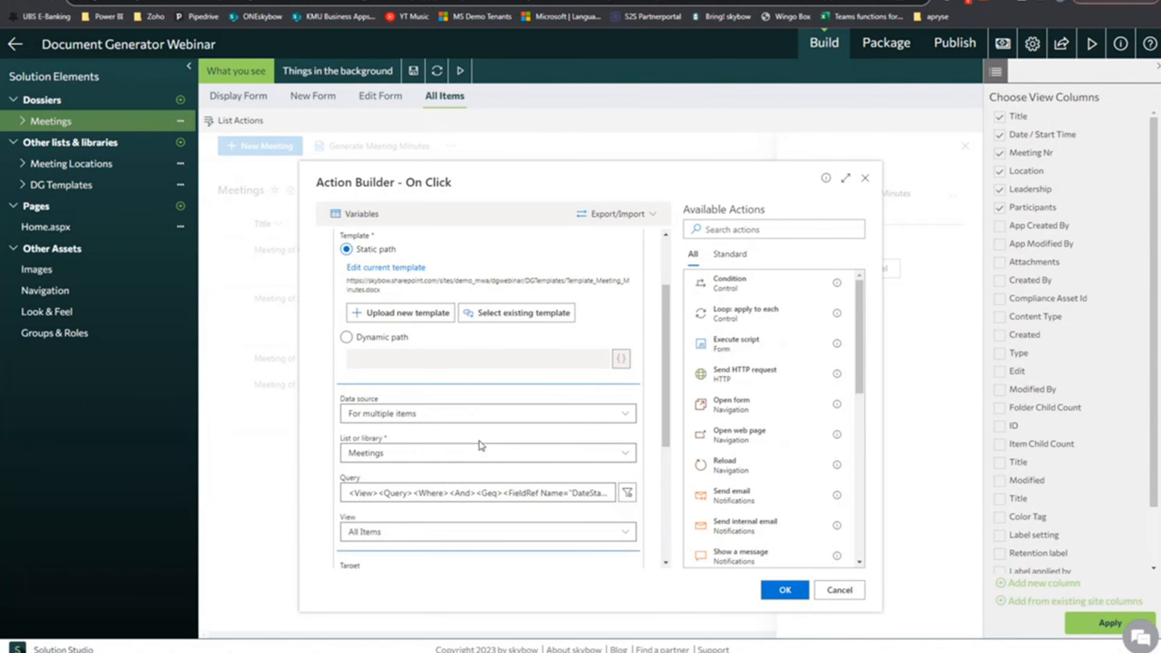
scroll(479, 444, down, 1)
click(846, 178)
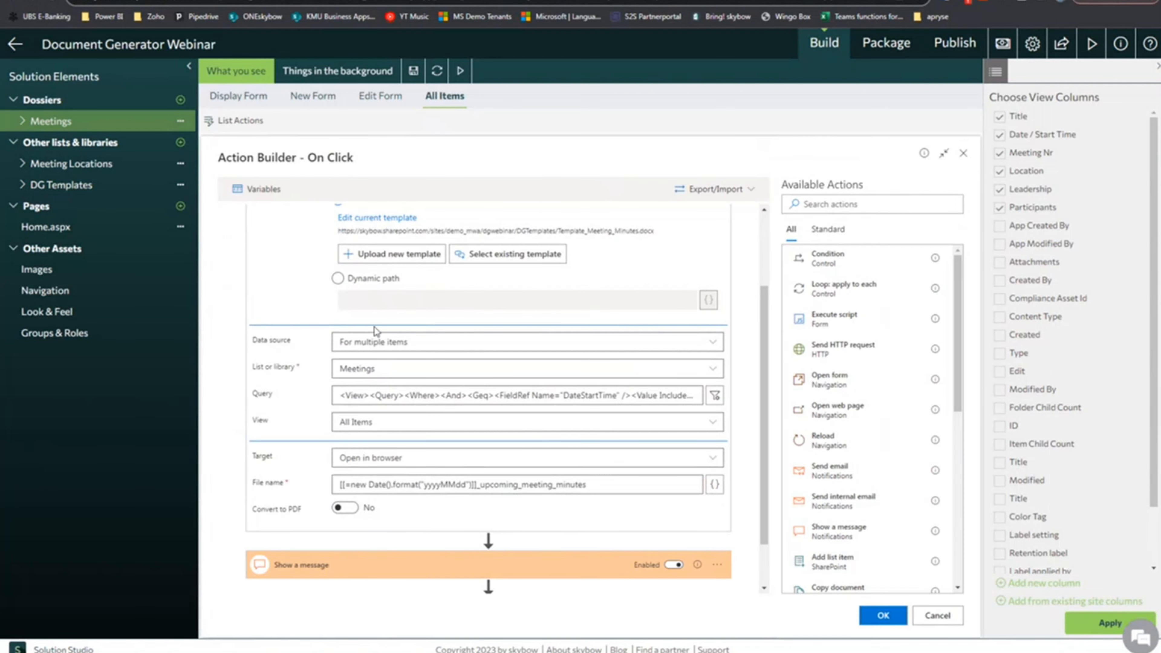
click(395, 344)
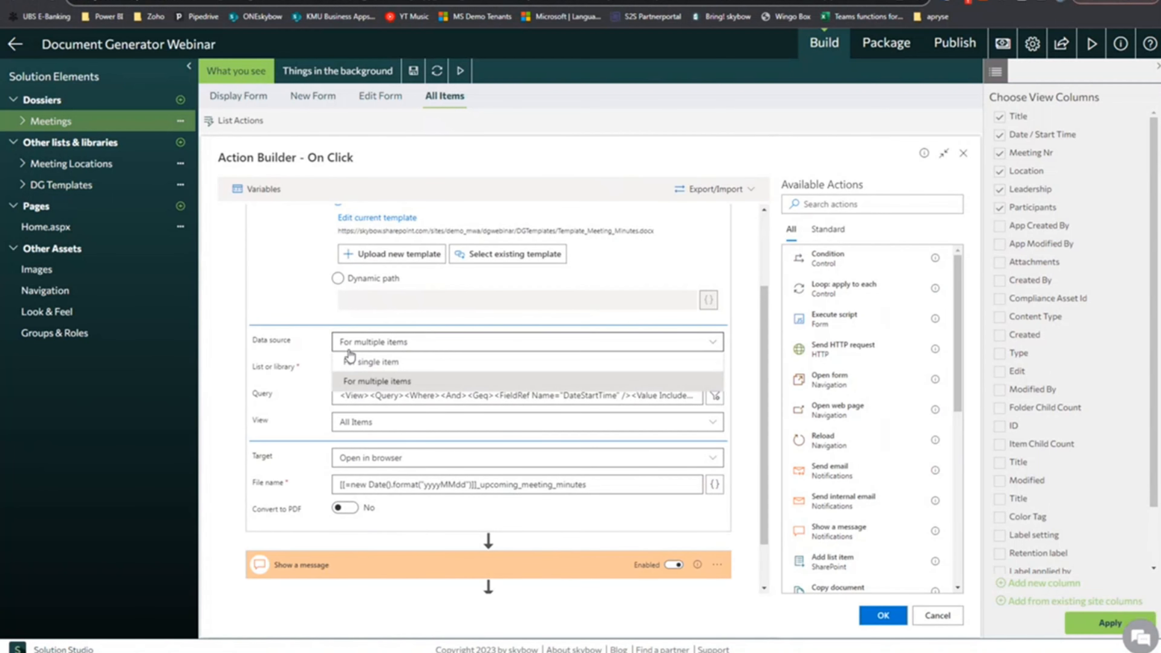
click(373, 382)
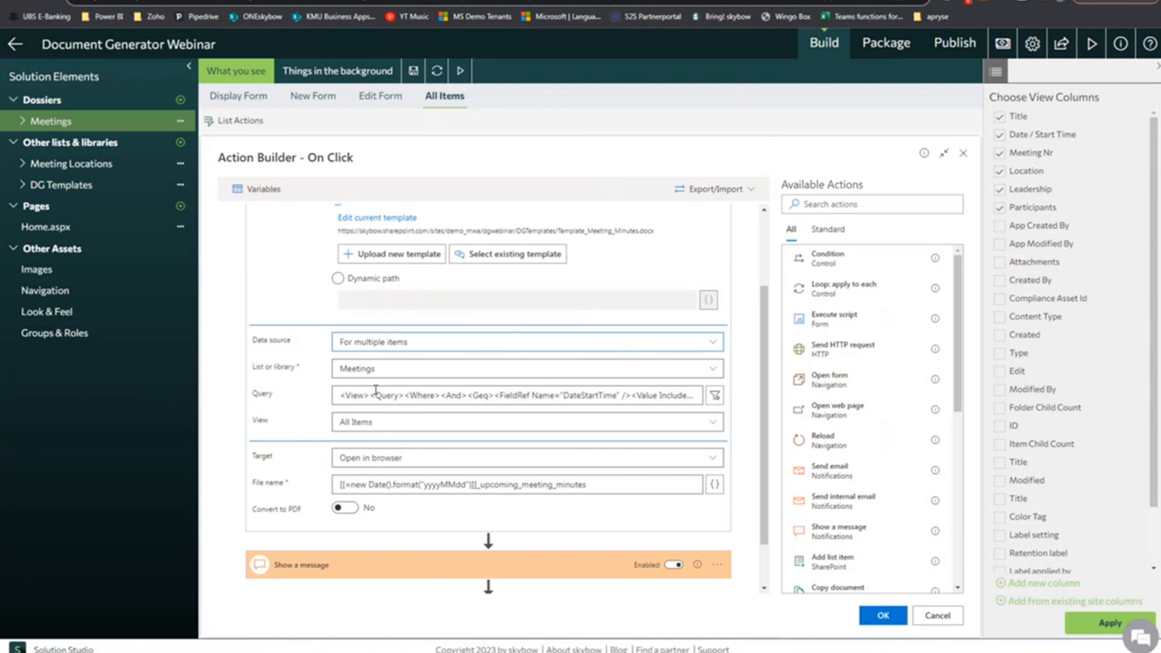
Open the Generate document action's Query in the CAML Query Builder, run it to examine the returned meetings, and leave it unchanged.
drag(346, 395, 637, 396)
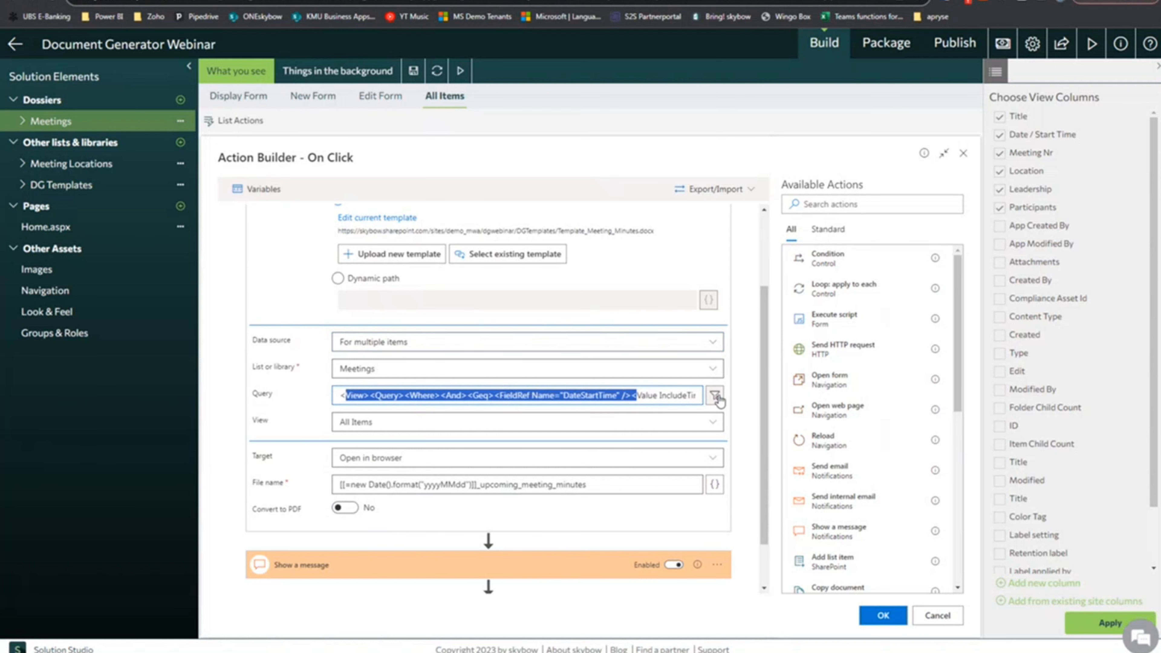
click(715, 395)
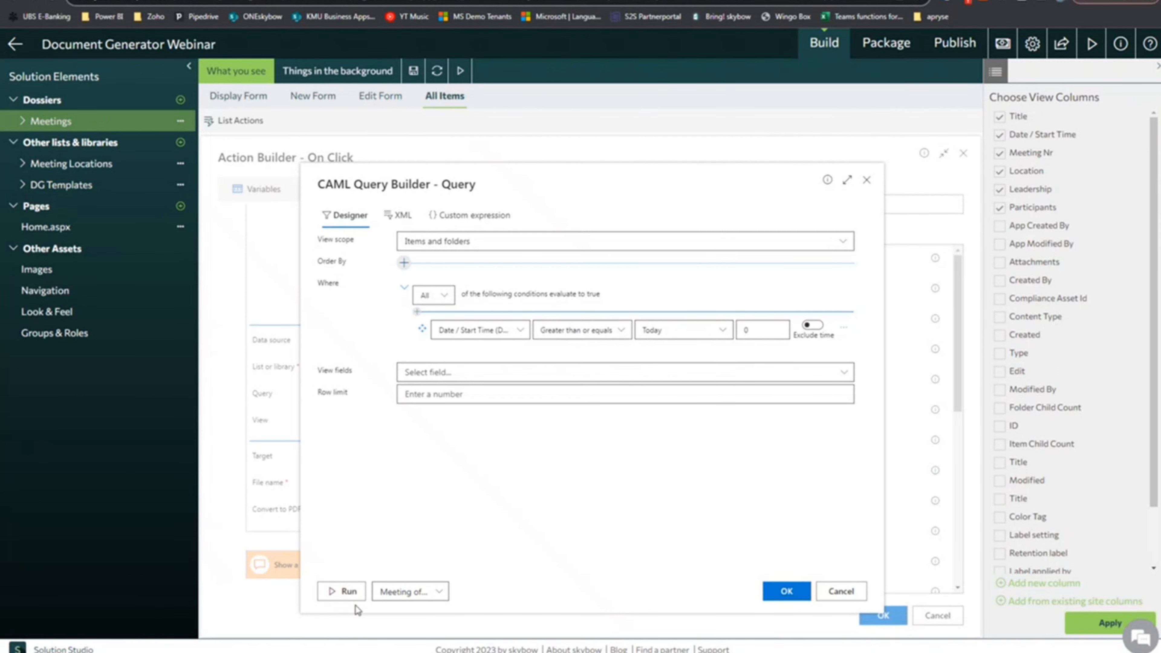
click(343, 591)
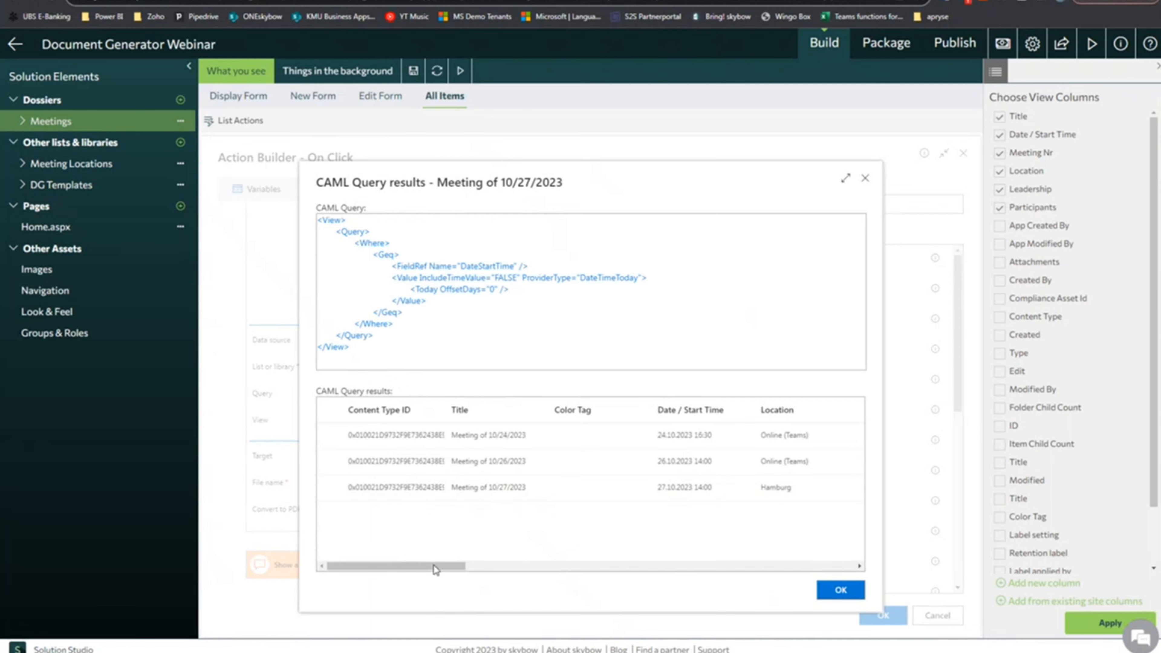
drag(434, 564, 446, 567)
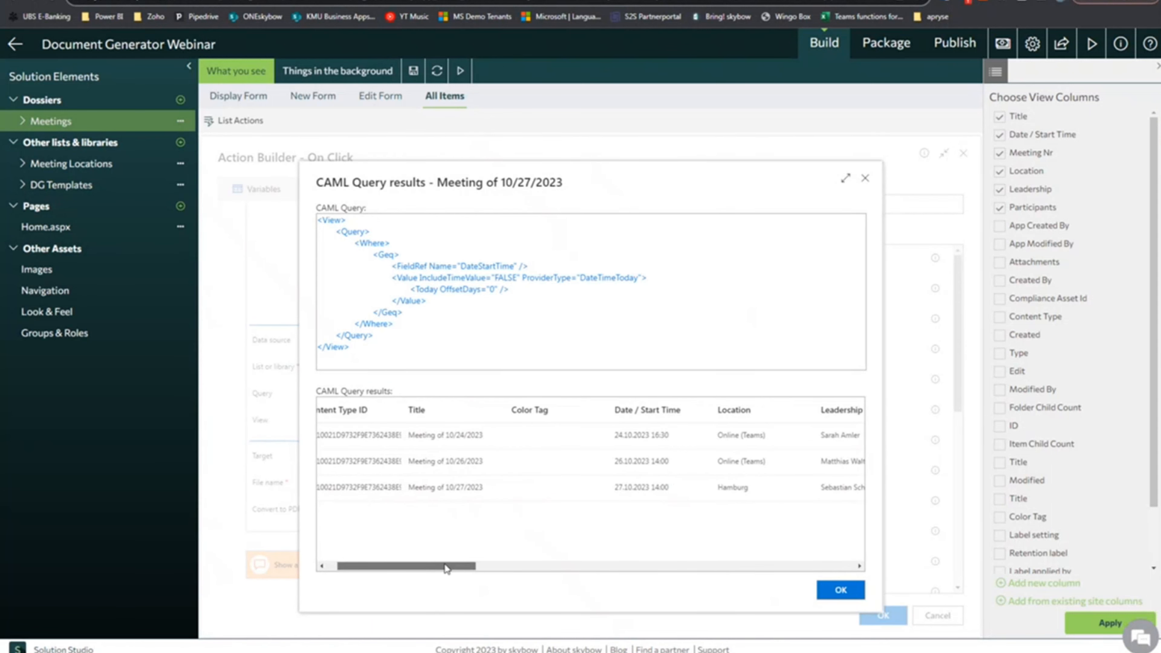
click(834, 592)
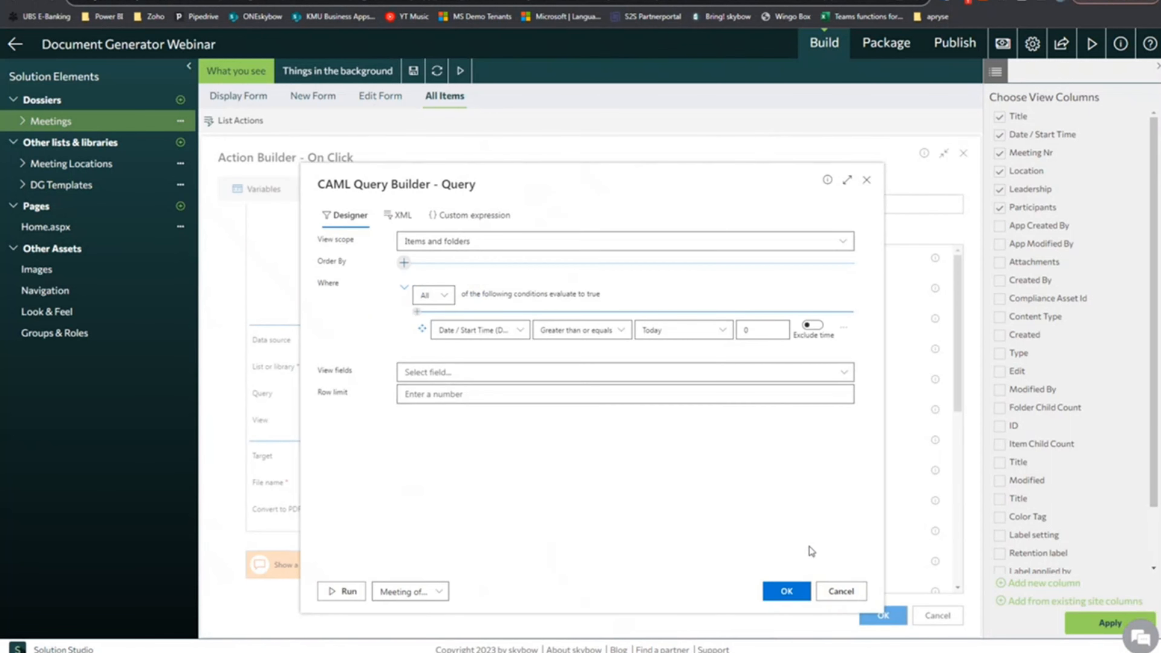
click(842, 593)
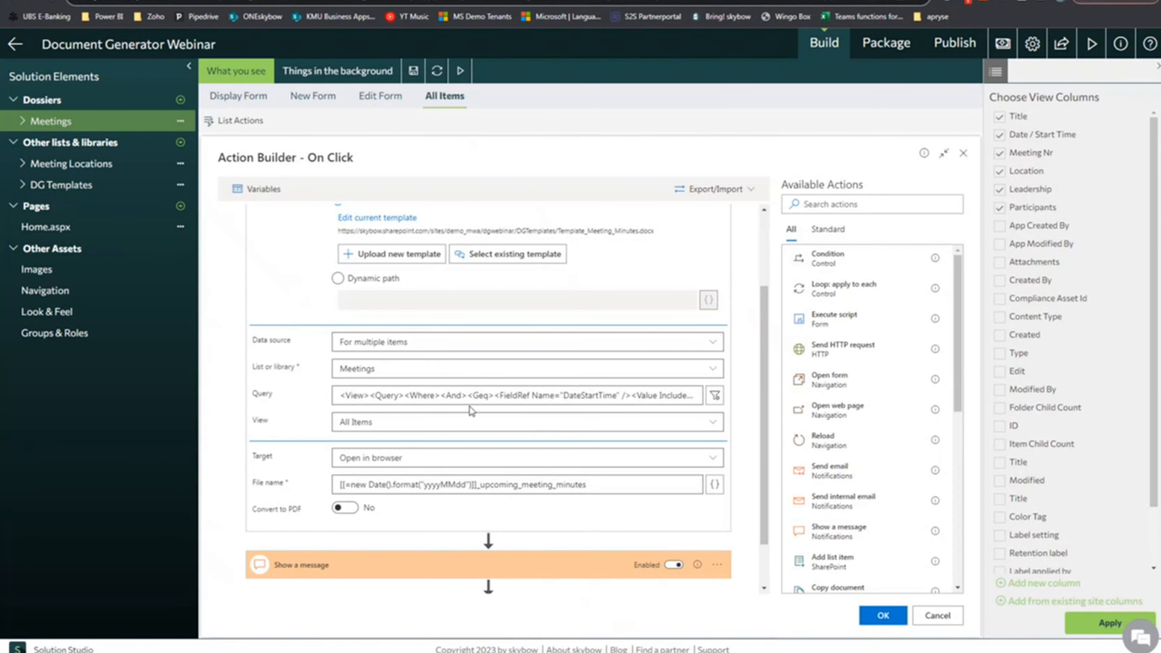
Examine the Generate document action's File name expression, focusing on its date format part.
scroll(414, 410, down, 1)
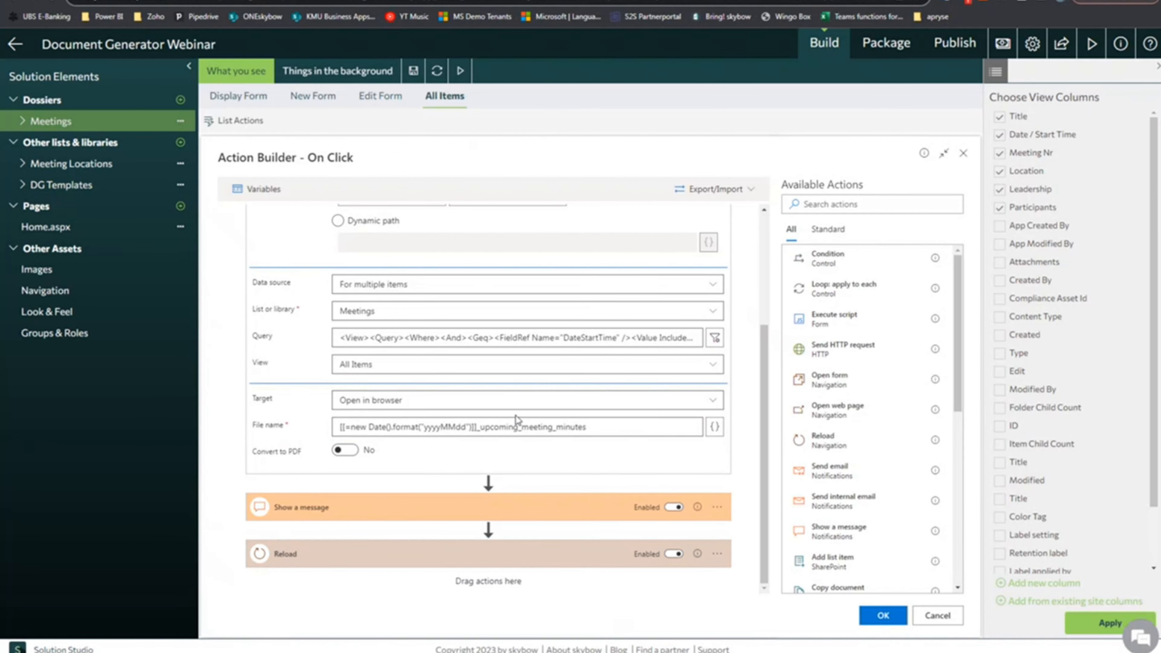
drag(607, 426, 185, 437)
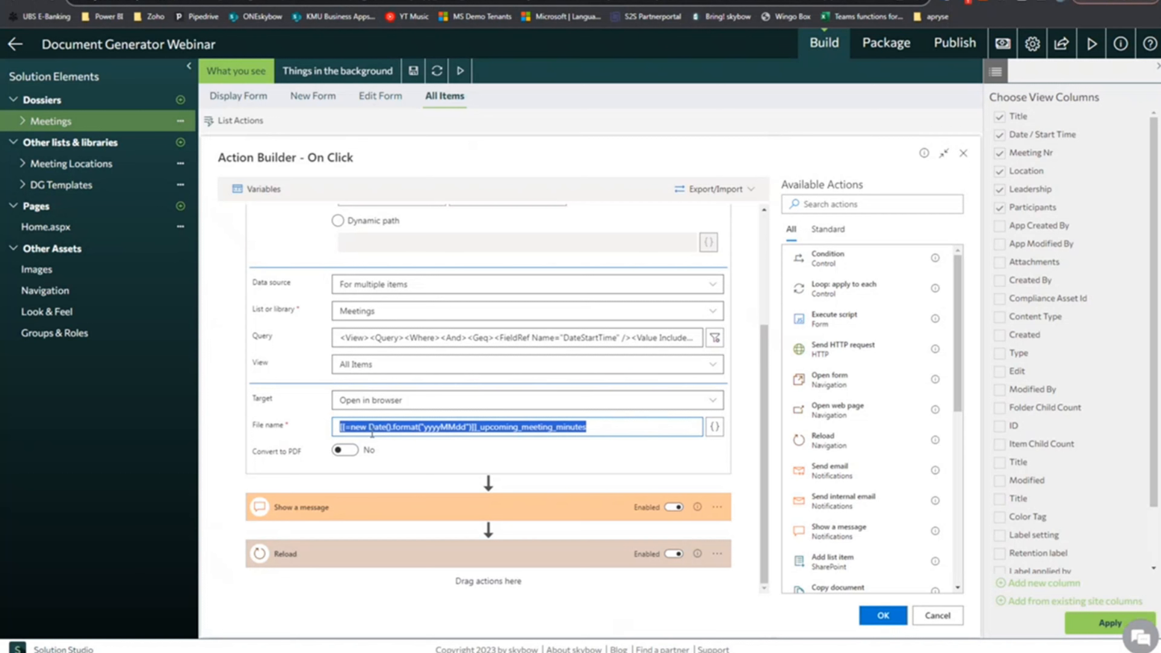
drag(345, 430, 455, 435)
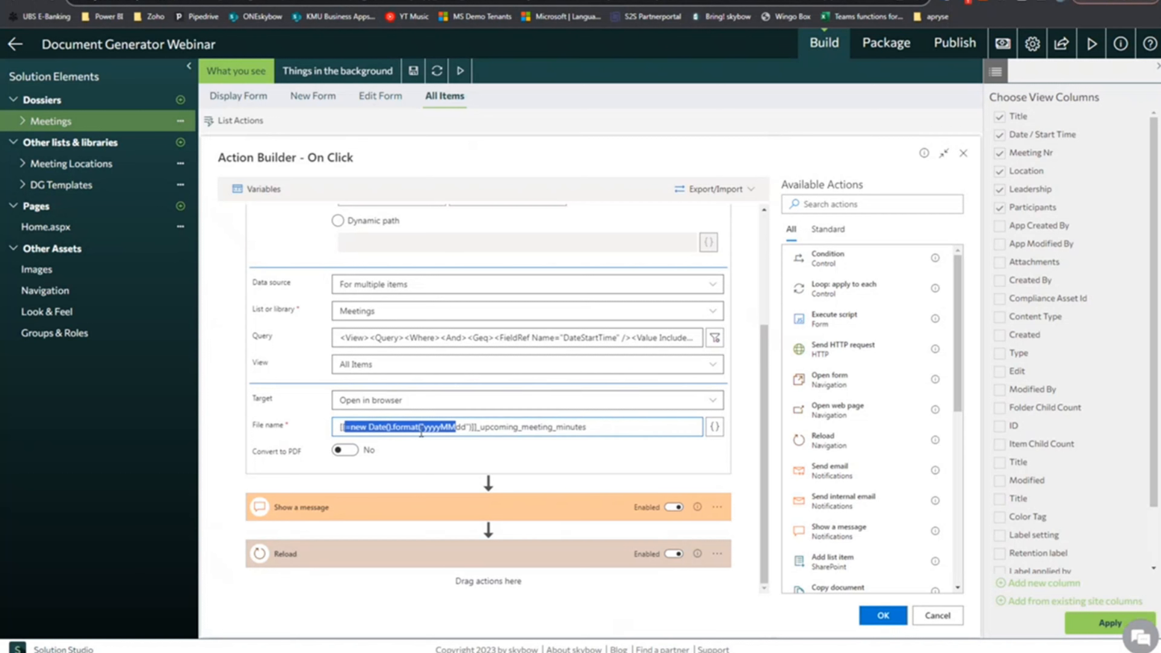
Enable Convert to PDF for the Generate document action and confirm both the action flow and the Generate Meeting Minutes action.
click(347, 452)
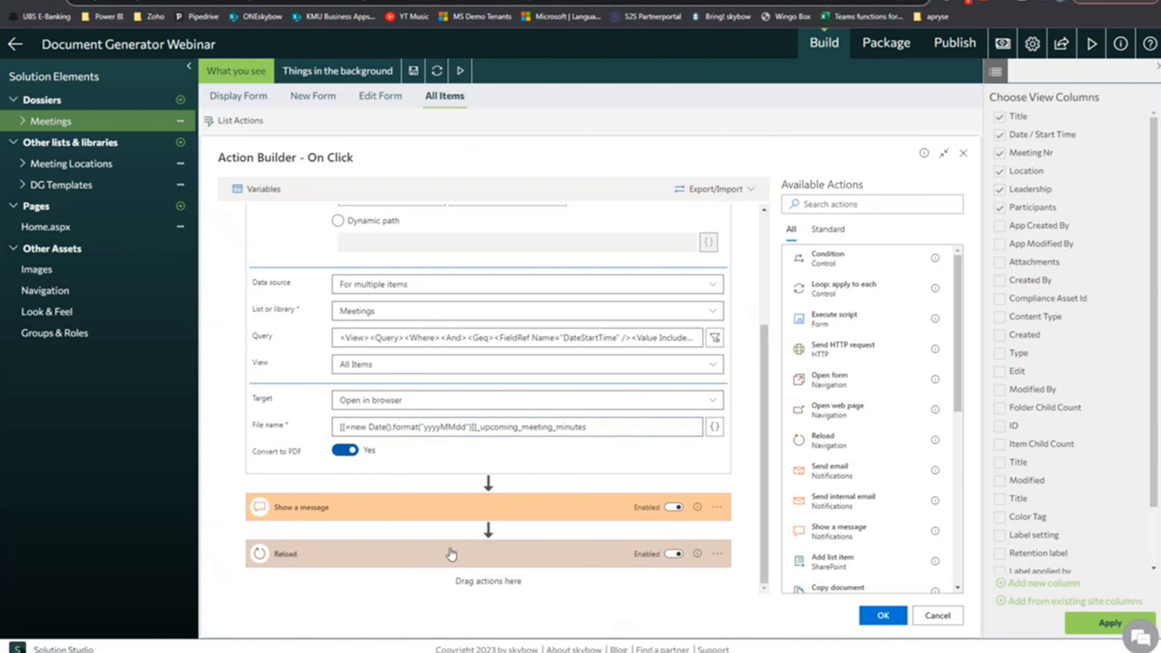
click(896, 620)
click(597, 560)
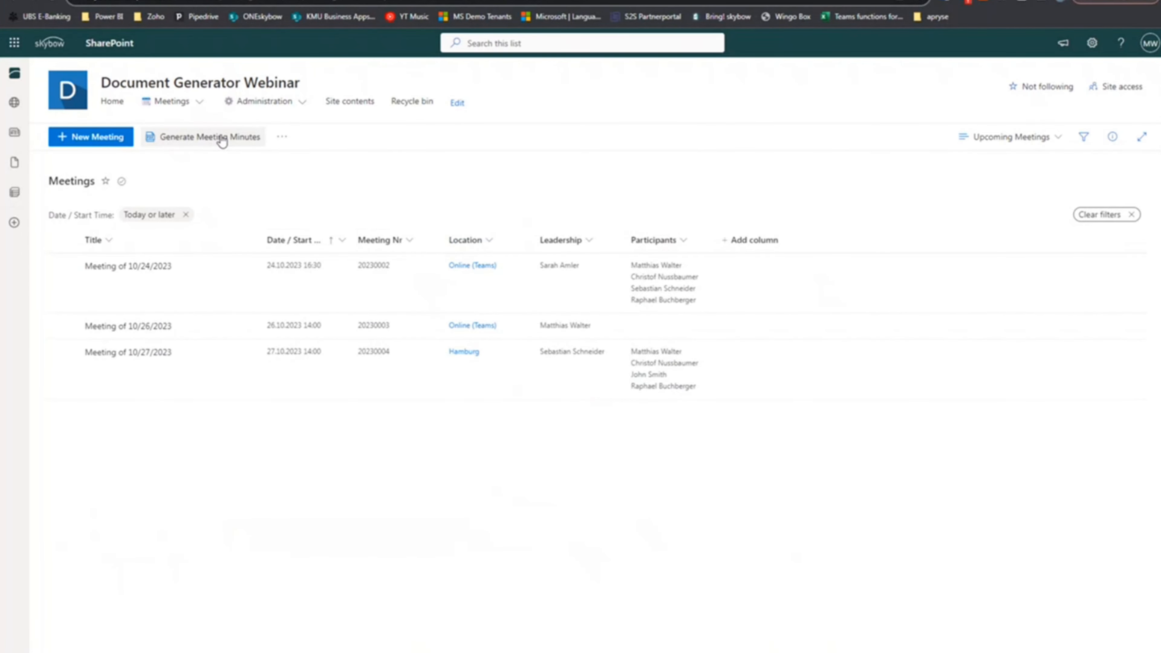
In the SharePoint Meetings list, generate the meeting minutes from the Upcoming Meetings view, open the downloaded PDF and review its agenda pages.
click(222, 143)
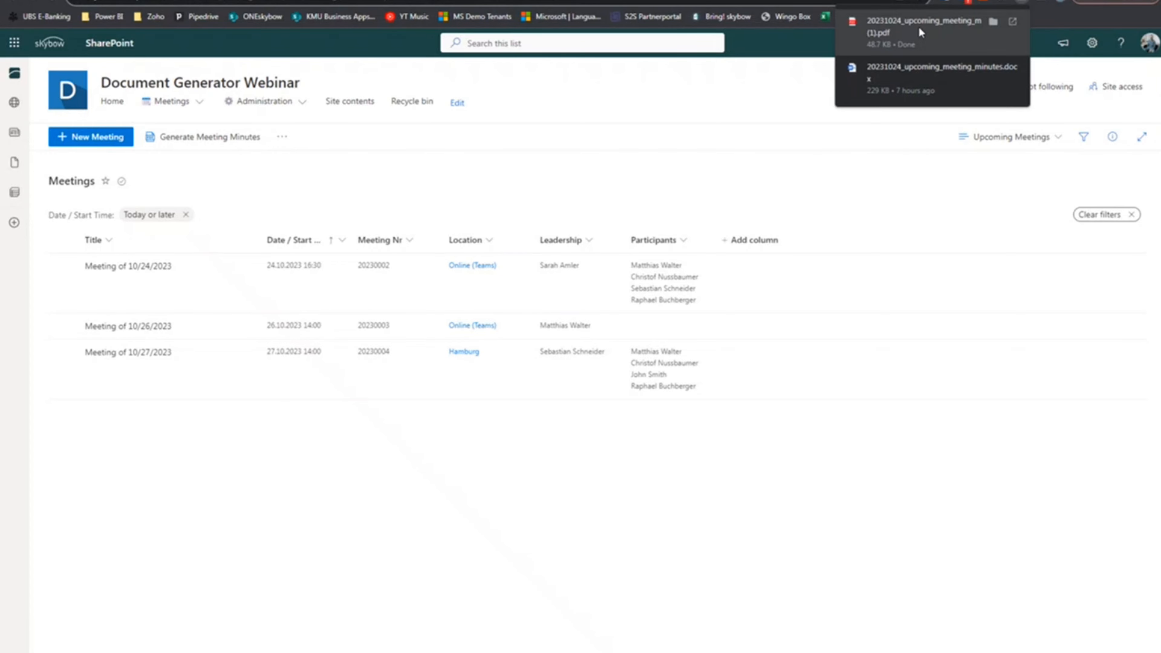
click(919, 27)
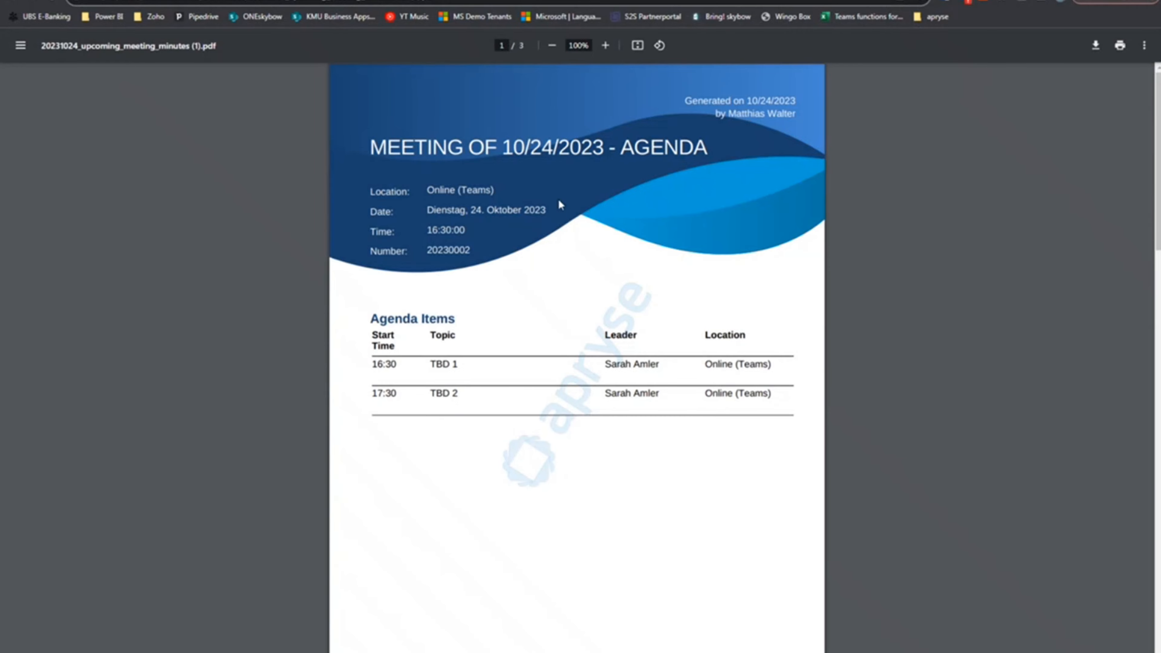
scroll(534, 223, down, 15)
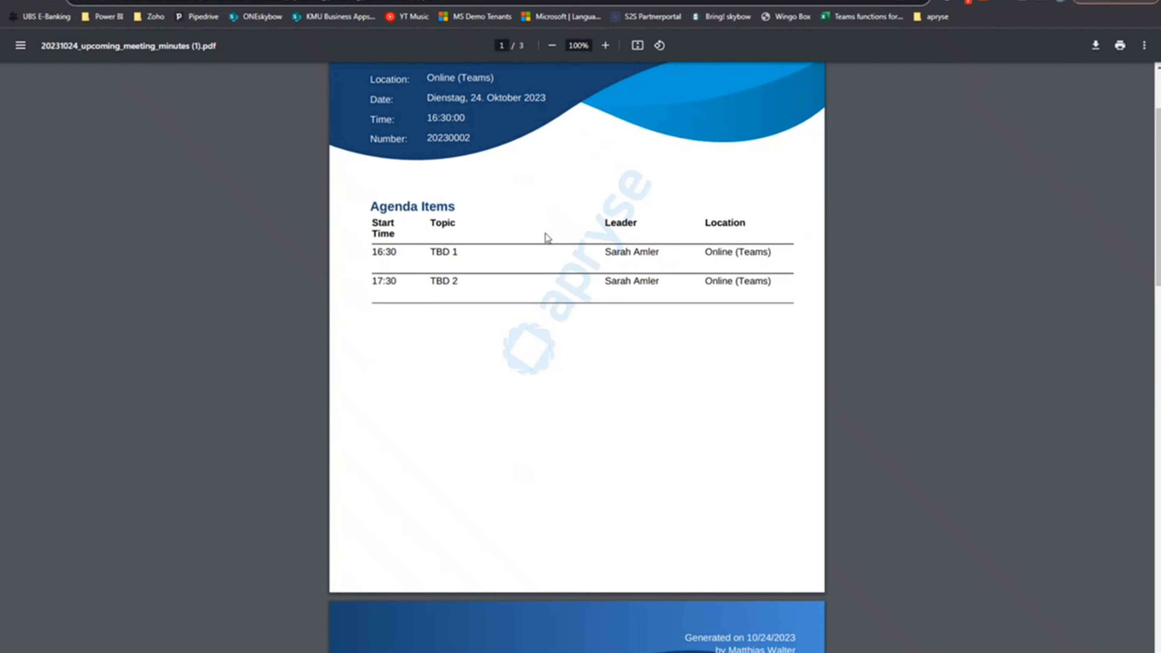
scroll(547, 239, down, 7)
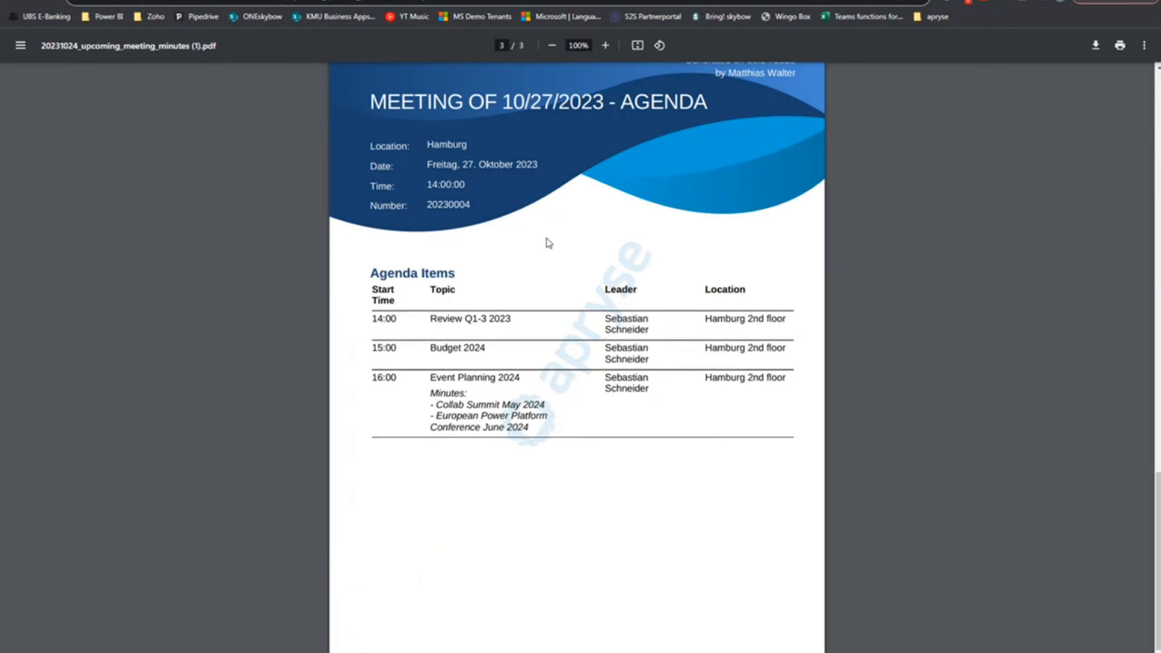
scroll(529, 388, up, 20)
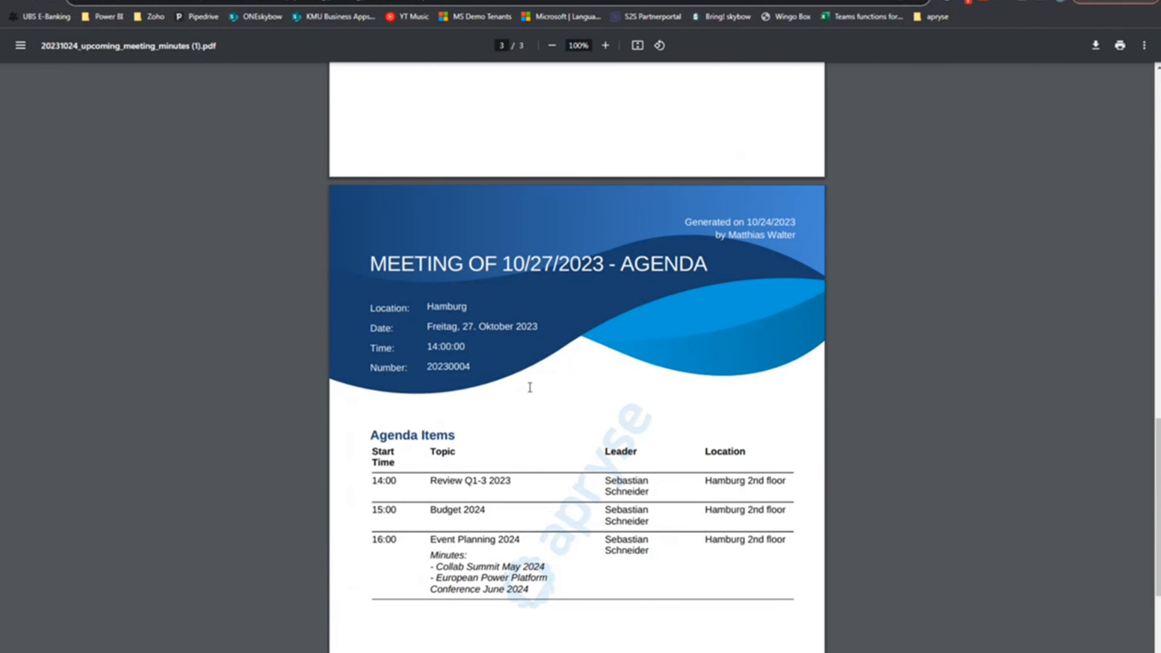